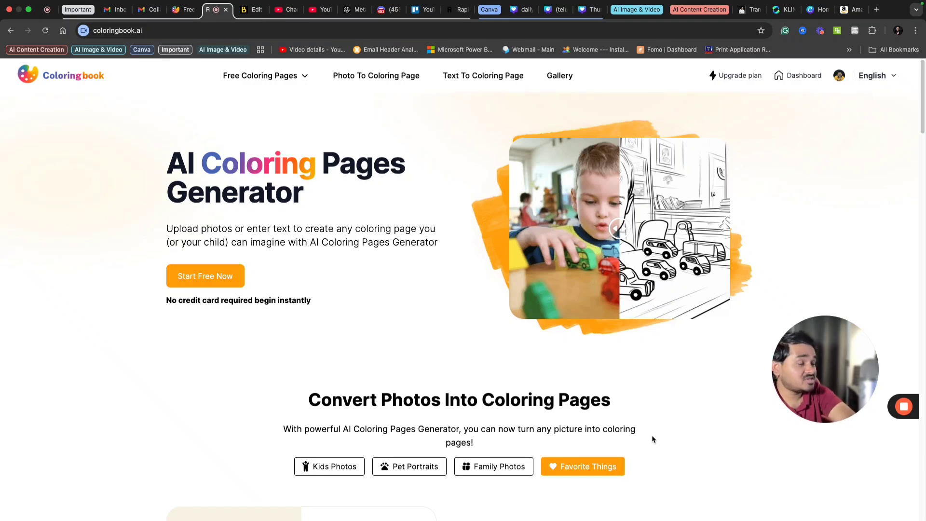
Step: Switch to the Amazon results for "coloring book for kids 5 years" and examine the listed books, their prices and ratings
key(super+9)
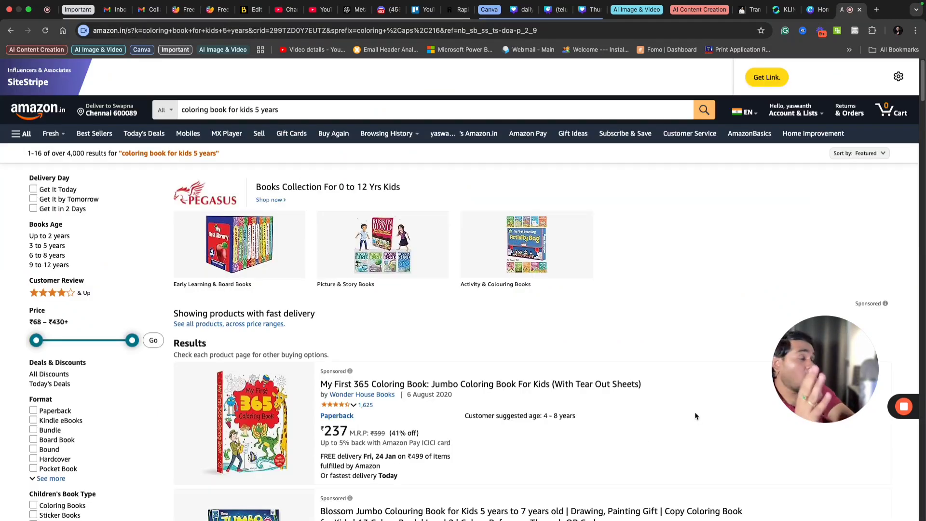
scroll(695, 416, down, 1)
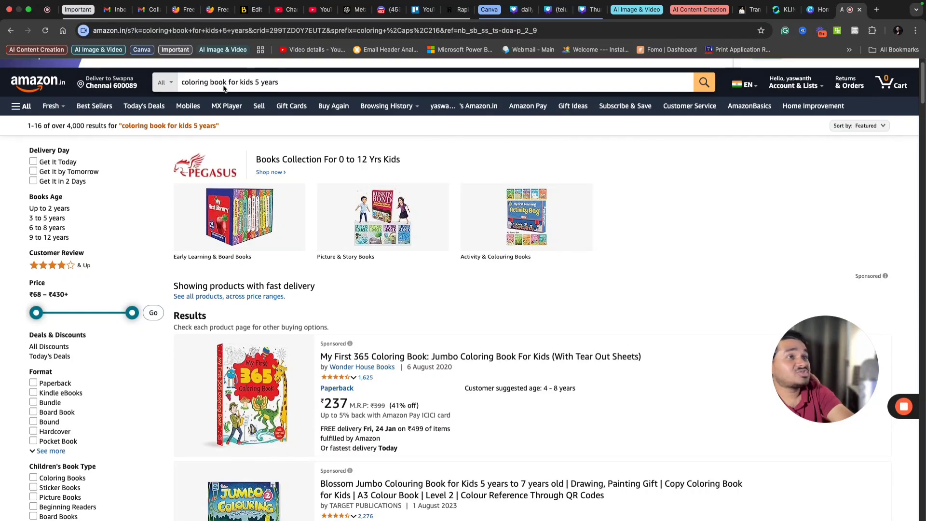
scroll(568, 280, down, 3)
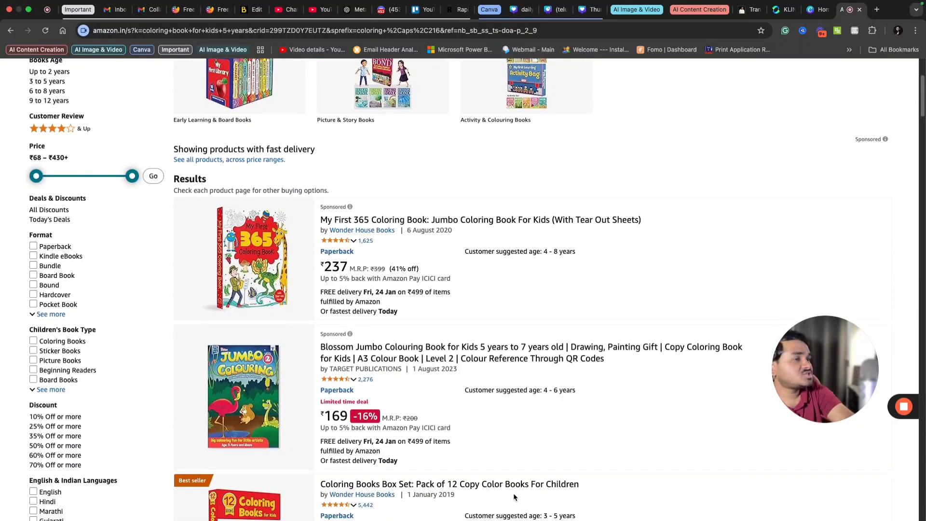
scroll(514, 497, down, 3)
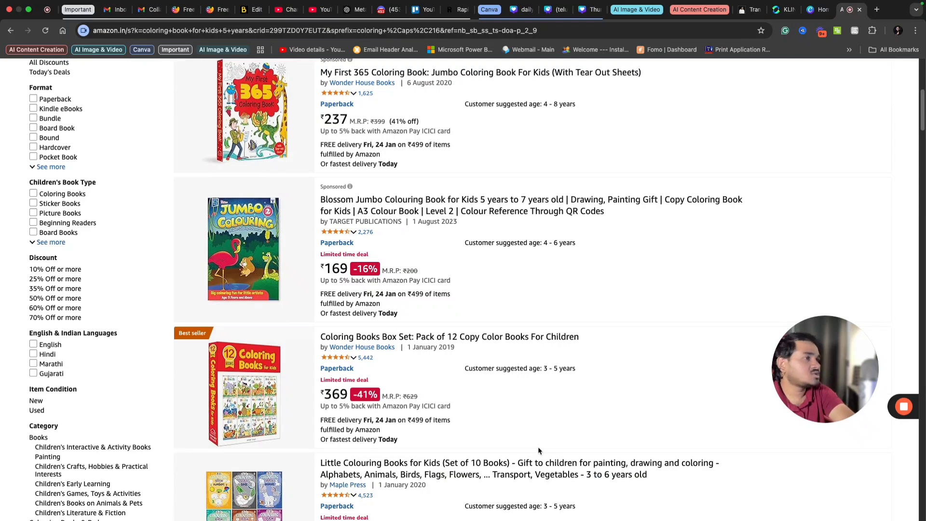
scroll(539, 451, down, 2)
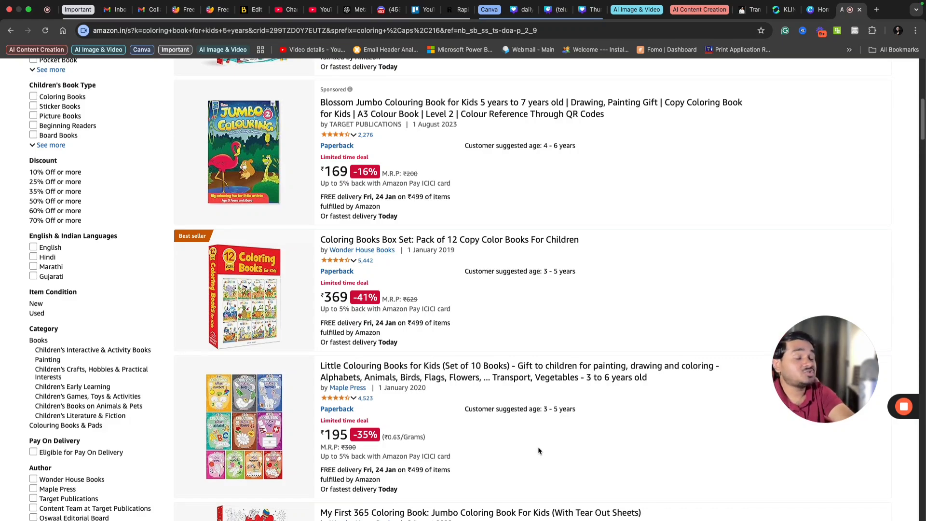
scroll(539, 451, down, 9)
scroll(539, 451, up, 5)
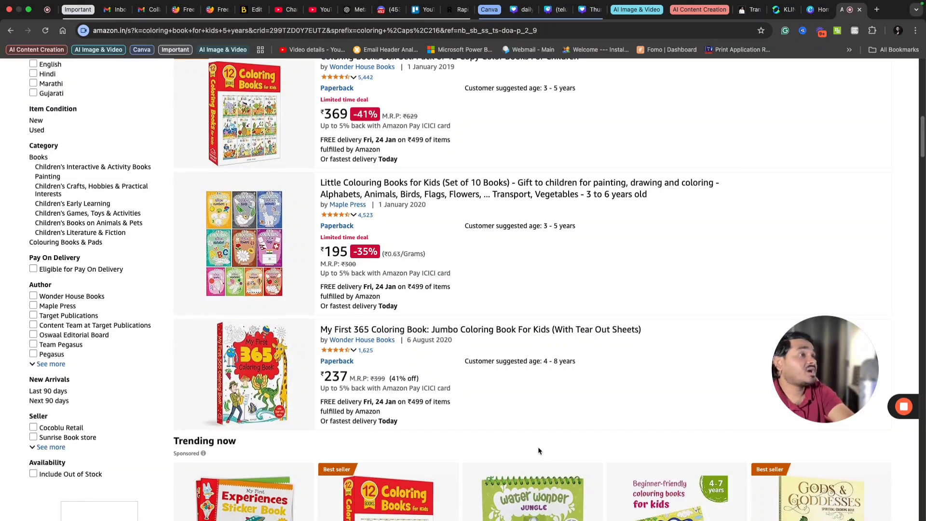
scroll(539, 450, up, 10)
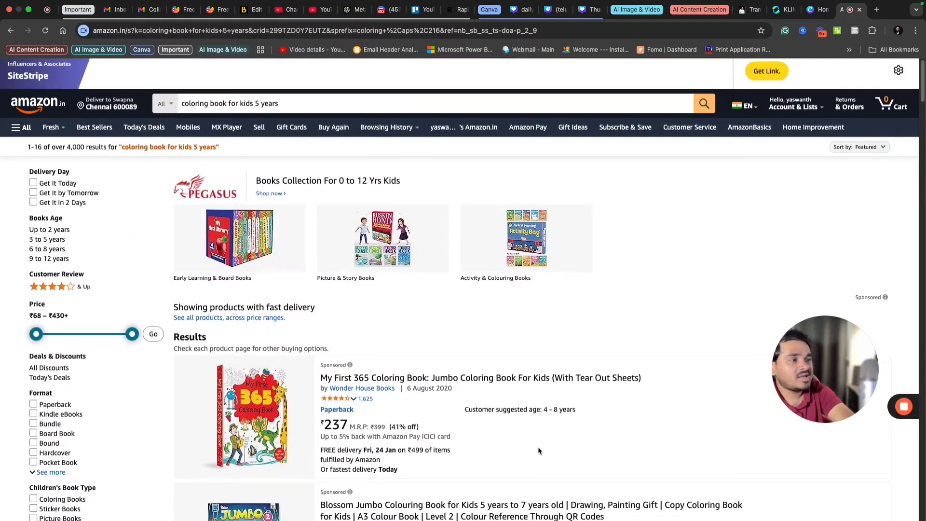
scroll(539, 451, down, 5)
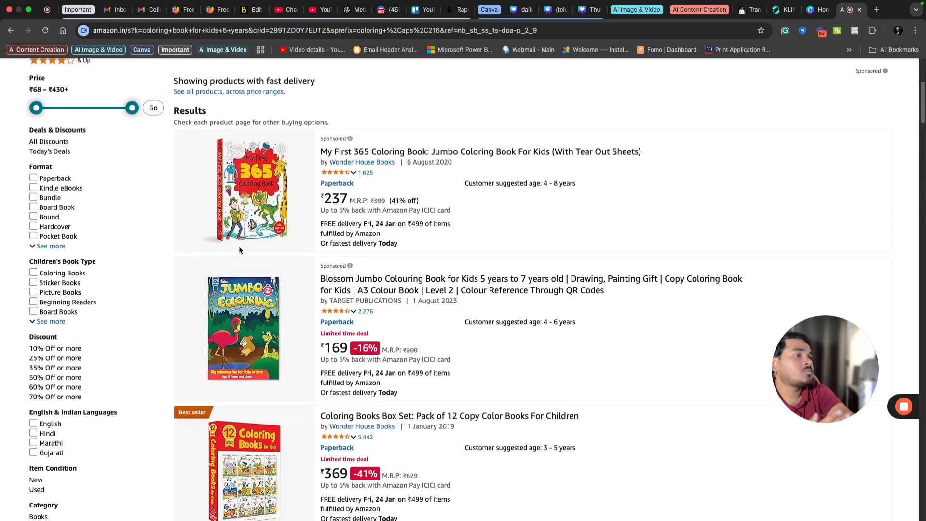
scroll(641, 322, up, 2)
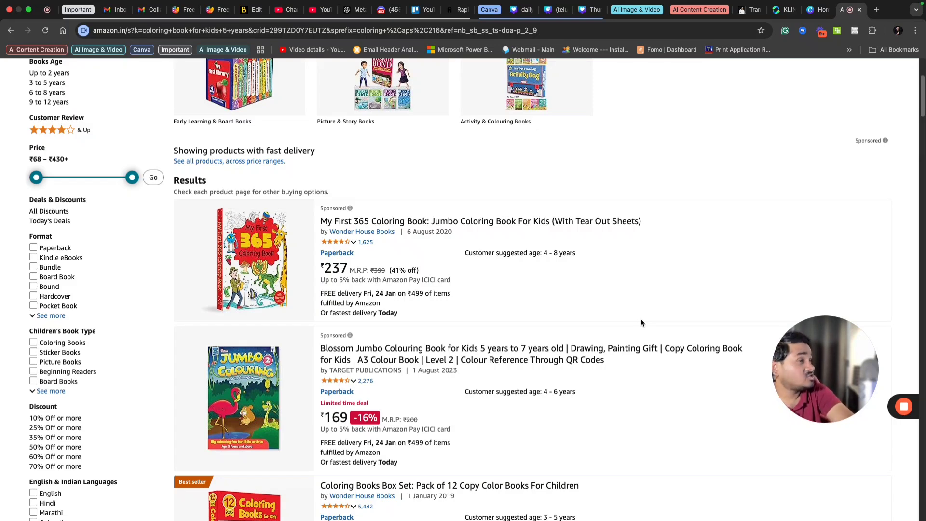
scroll(641, 322, up, 4)
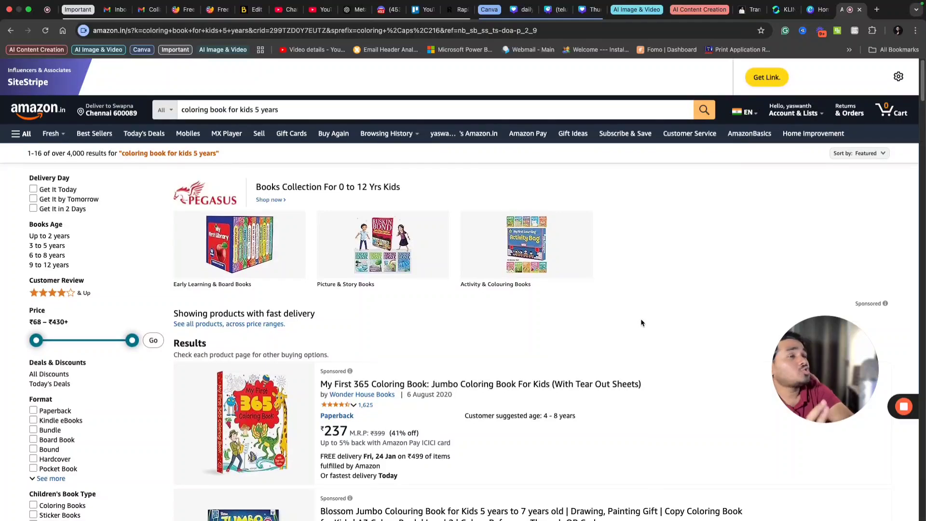
Step: Return to the coloringbook.ai home page and open its generator for turning a picture into a coloring page
click(216, 11)
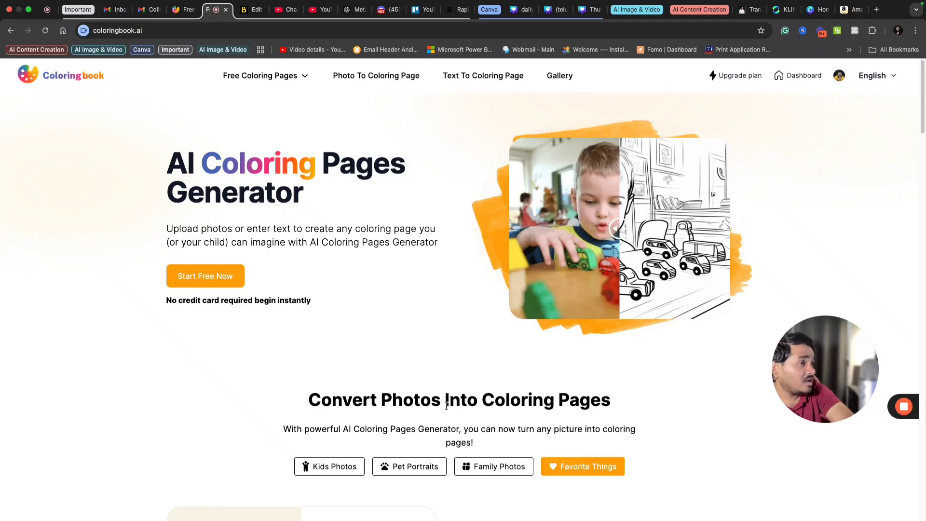
scroll(446, 407, down, 10)
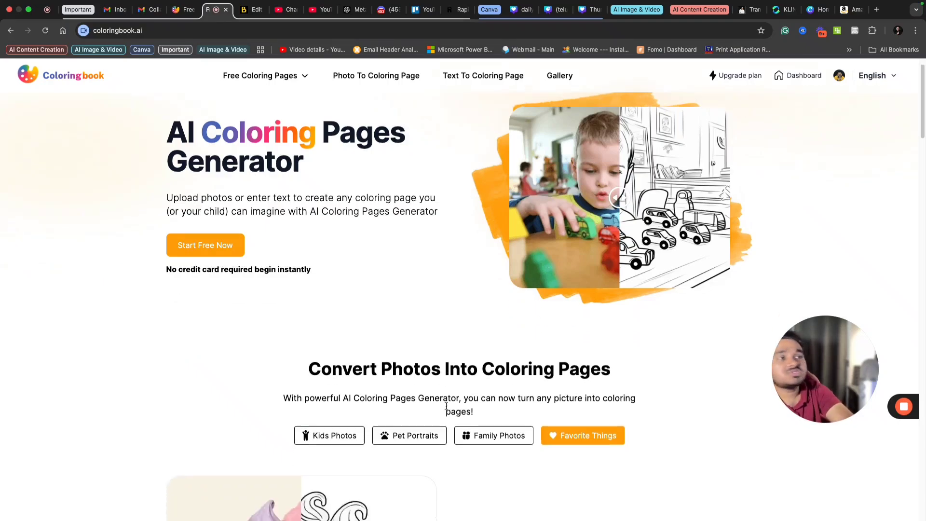
scroll(382, 198, up, 2)
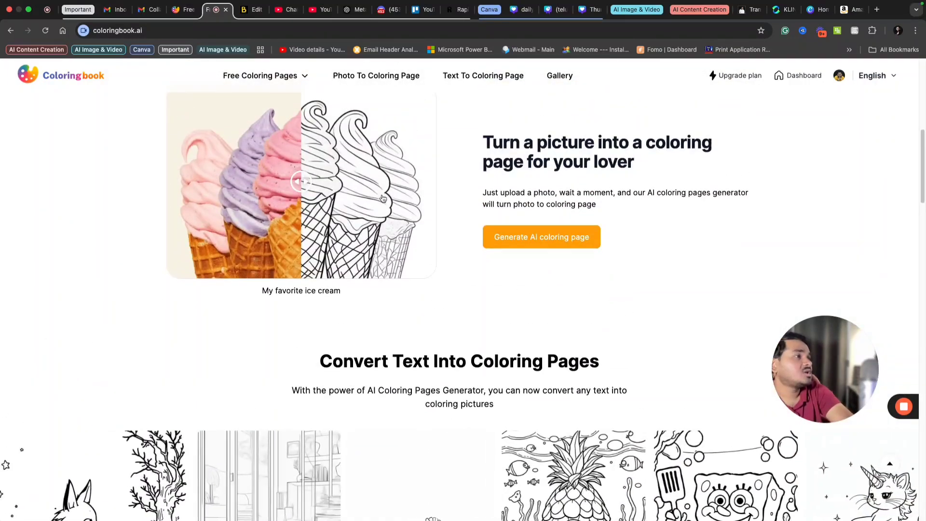
click(541, 237)
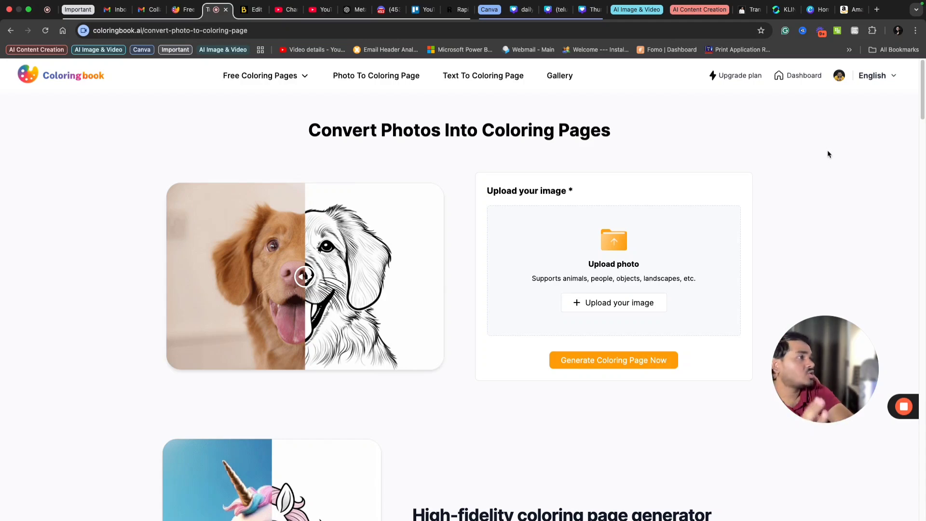
Step: Open Pexels in a new browser tab and search its free photos for "dogs"
click(877, 9)
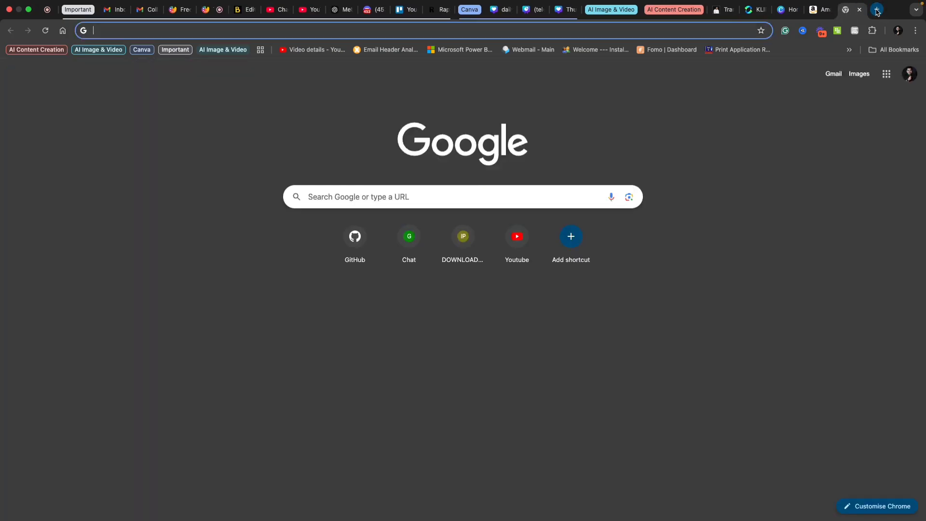
text(pexe)
key(Return)
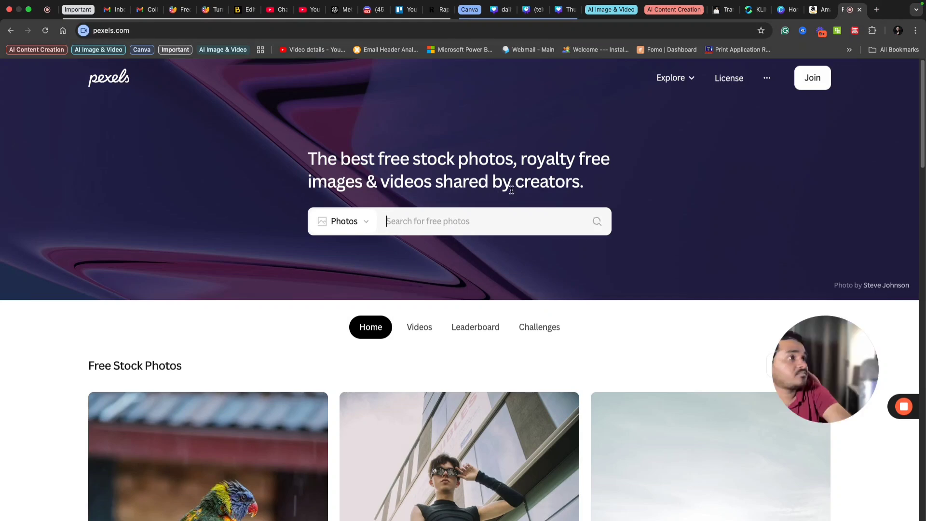
click(459, 220)
text(dogs)
key(Return)
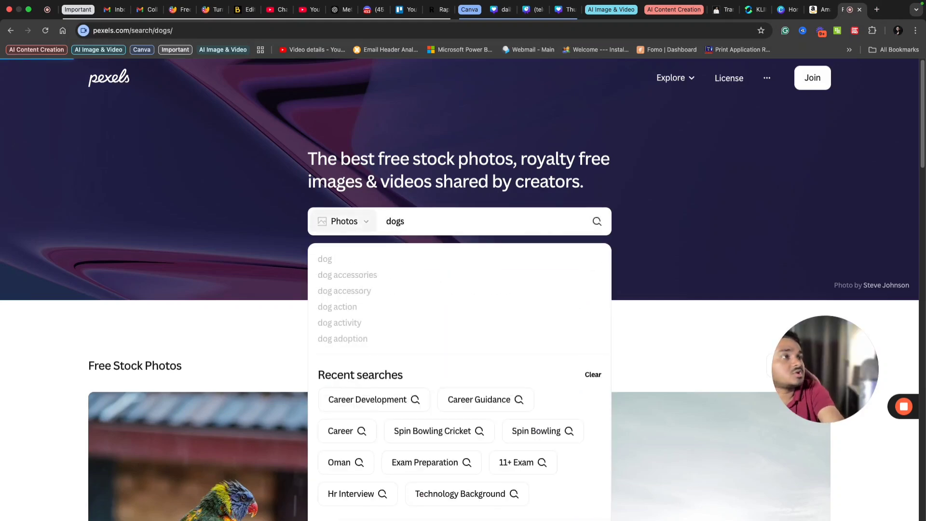
Step: Download the photo of three dogs looking up against a dark background and dismiss the donation pop-up
scroll(460, 355, down, 3)
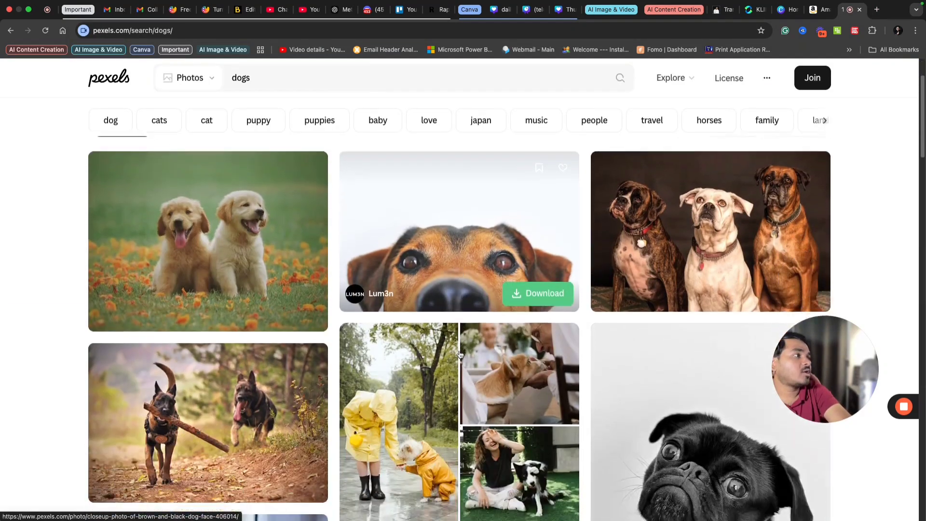
scroll(460, 355, down, 2)
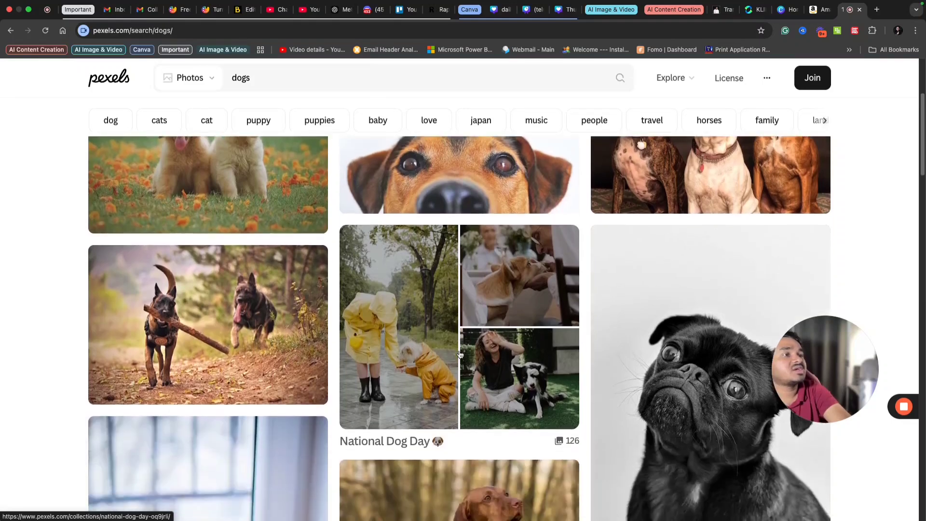
scroll(460, 354, up, 2)
mouse_move(722, 244)
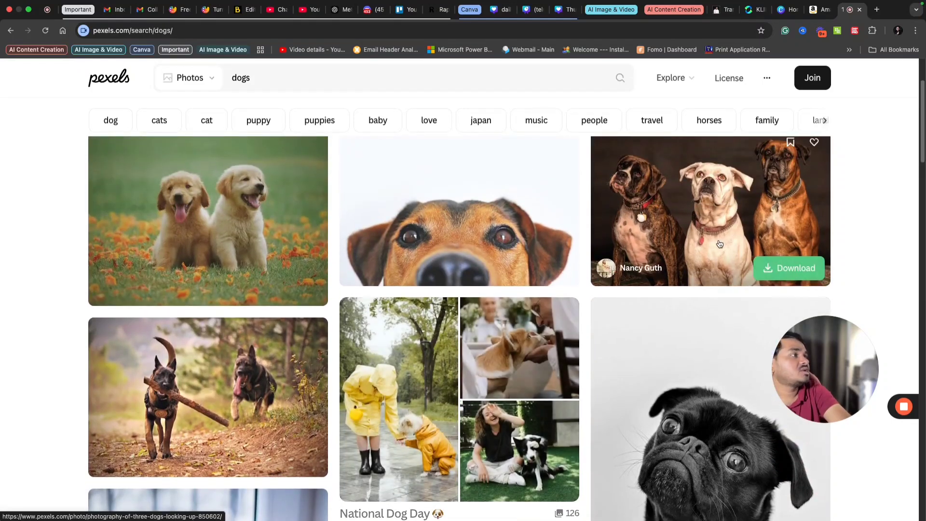
click(776, 272)
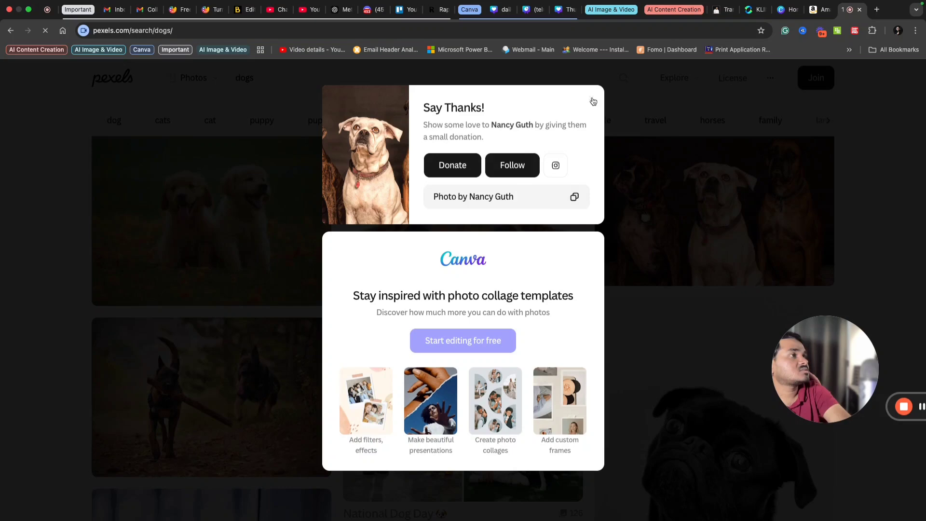
click(594, 101)
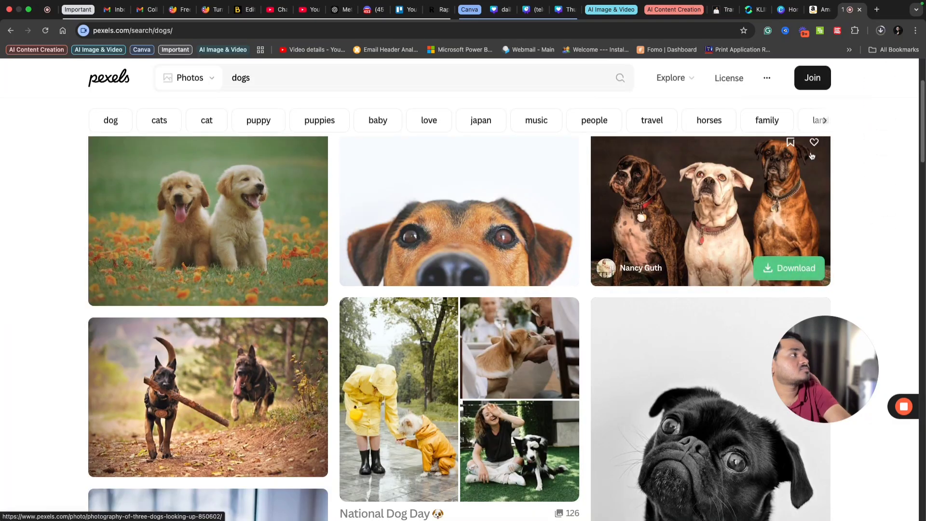
Step: Back on coloringbook.ai, upload the downloaded three-dogs photo from the Downloads folder and submit it for coloring page generation
click(211, 10)
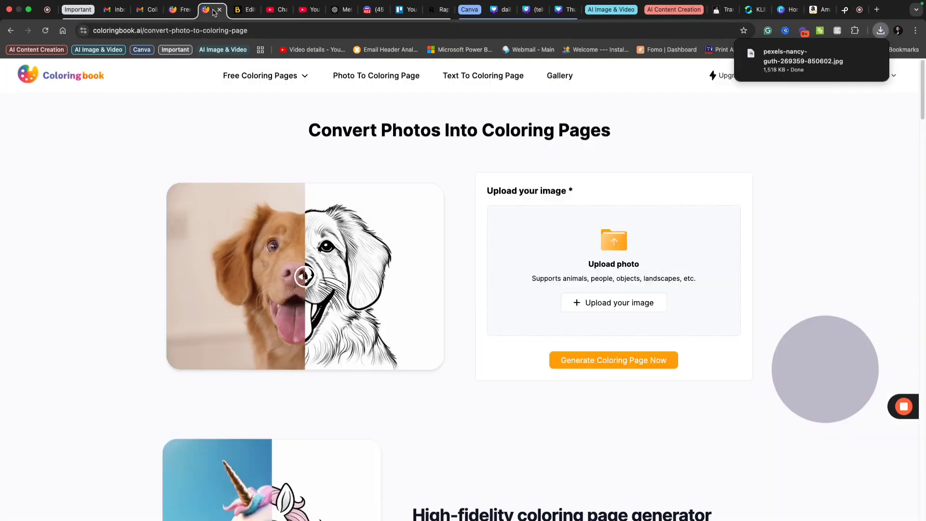
click(613, 303)
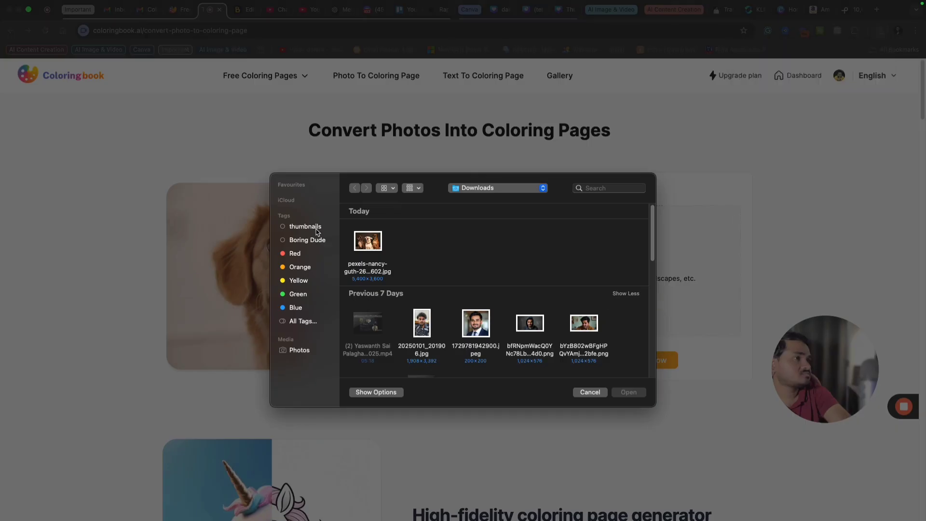
click(365, 240)
click(629, 393)
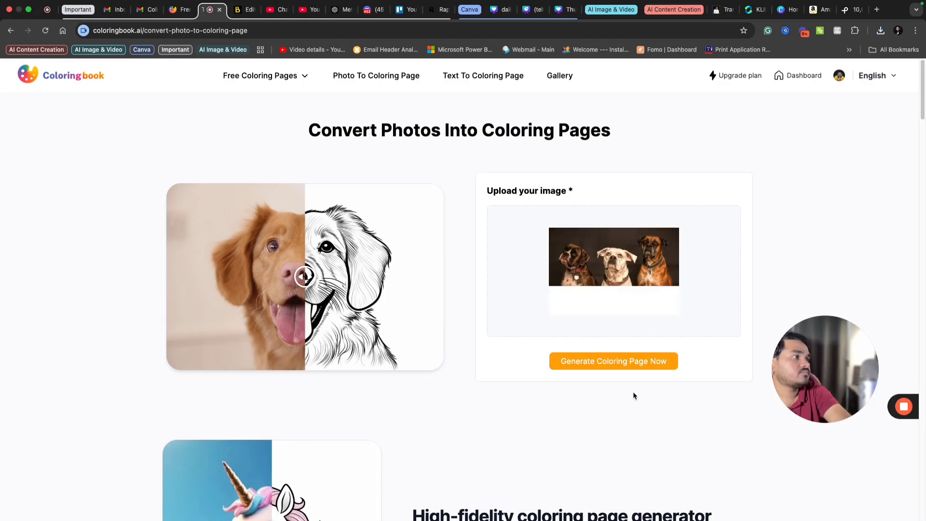
click(640, 365)
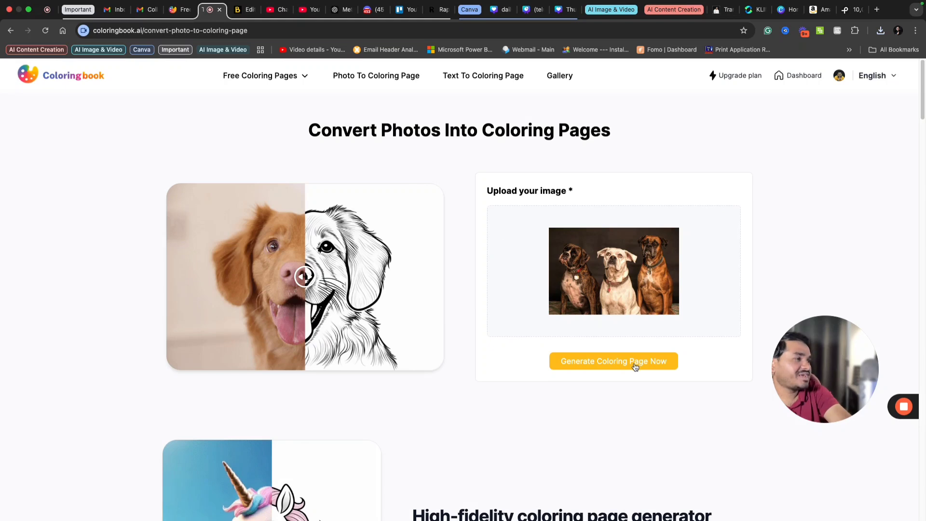
Step: Review the conversion options, set the batch to 1 and generate the coloring page from the dog photo
scroll(409, 335, down, 5)
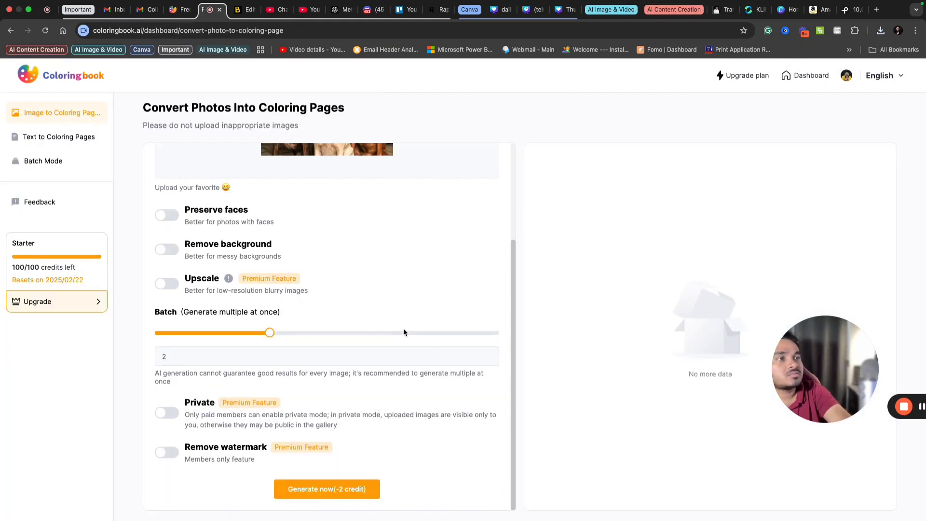
scroll(409, 335, up, 5)
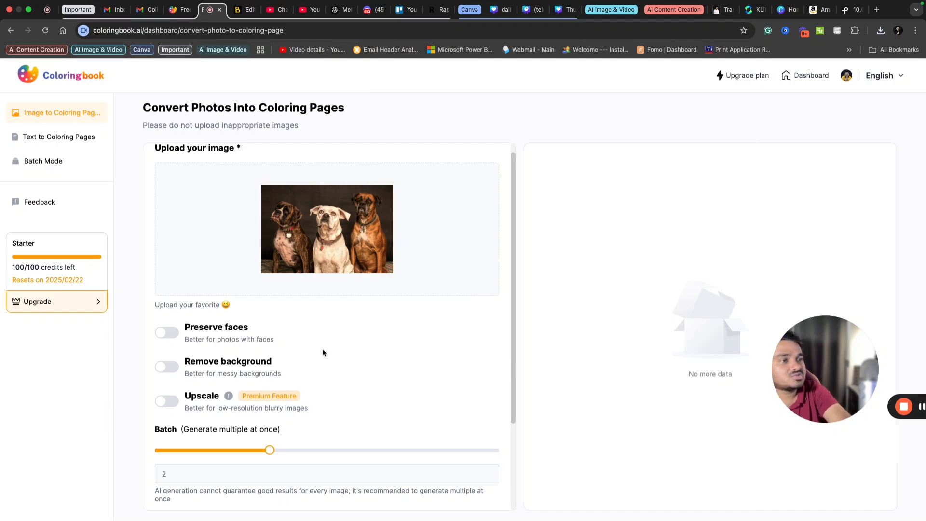
scroll(323, 353, down, 5)
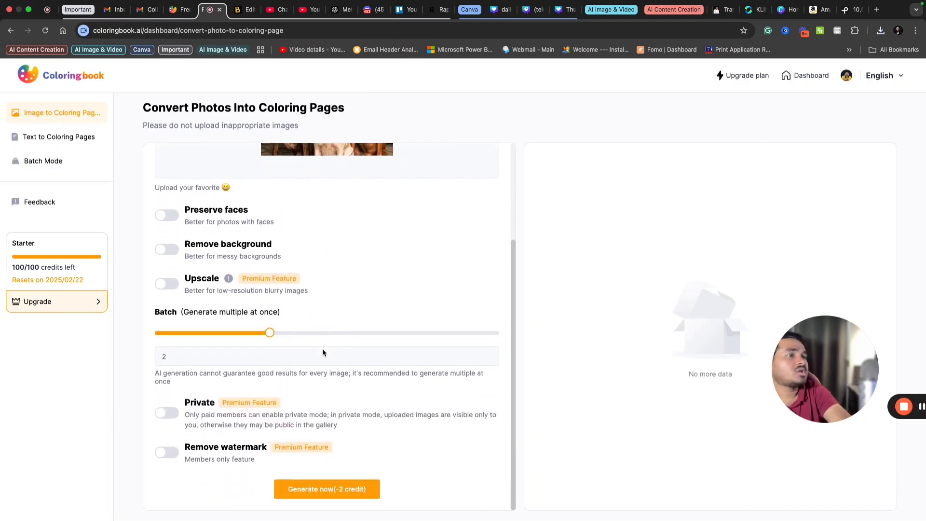
scroll(385, 333, up, 4)
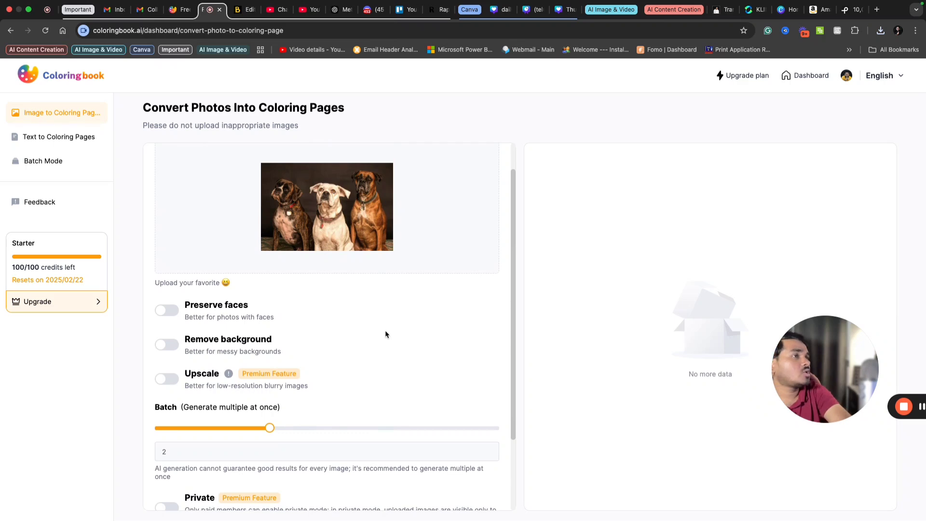
scroll(386, 334, up, 2)
scroll(385, 334, down, 5)
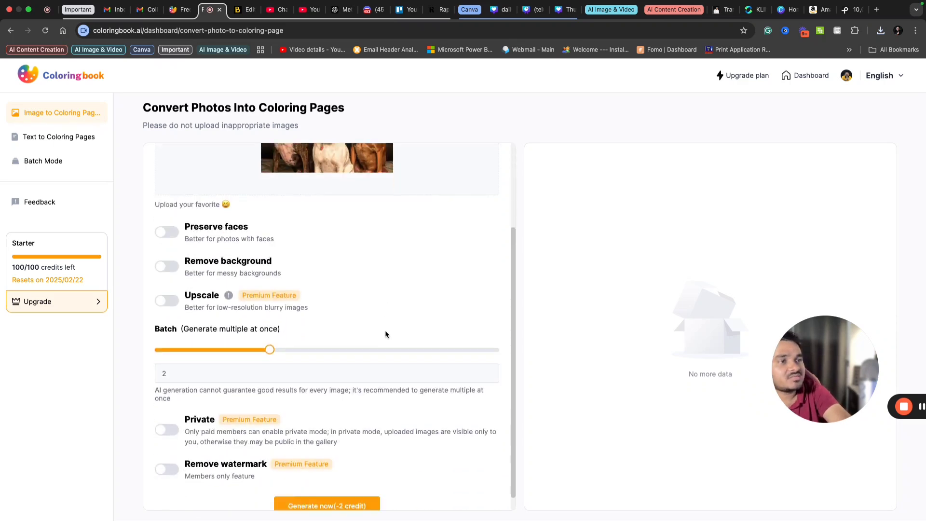
mouse_move(270, 337)
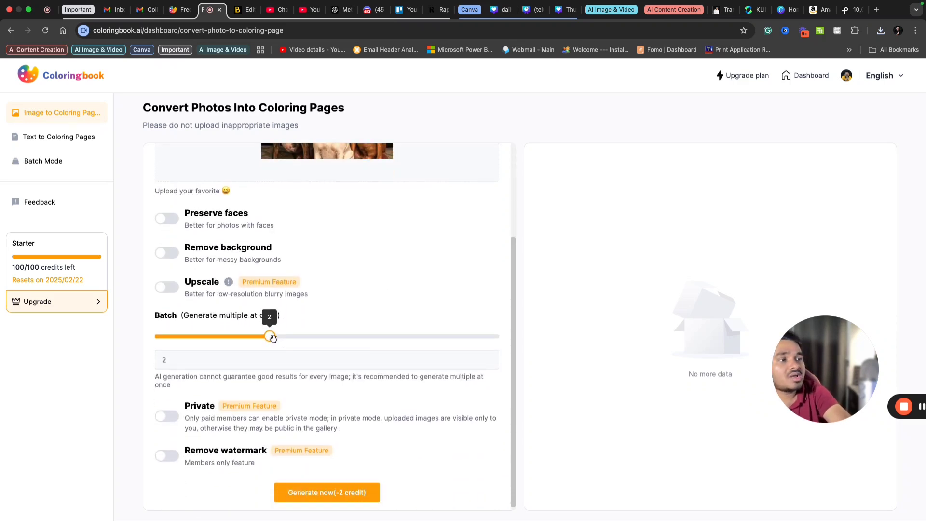
click(204, 340)
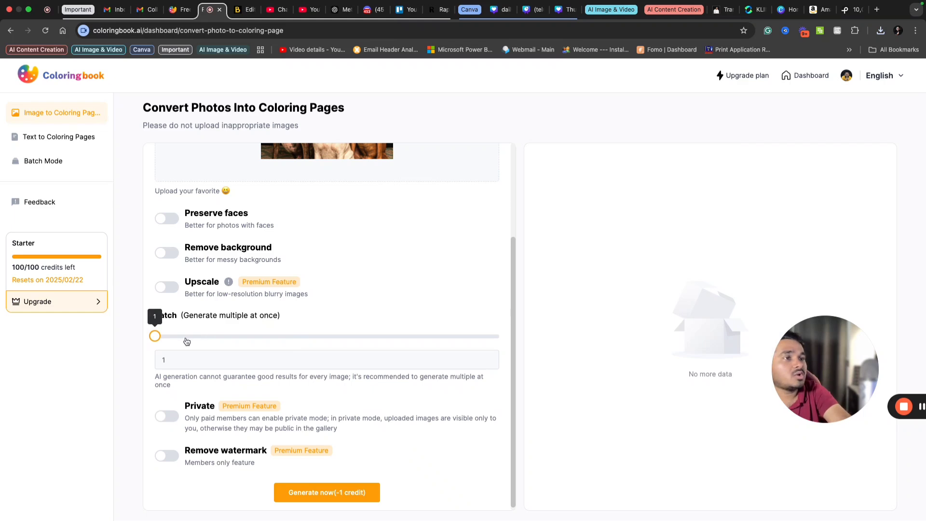
click(323, 500)
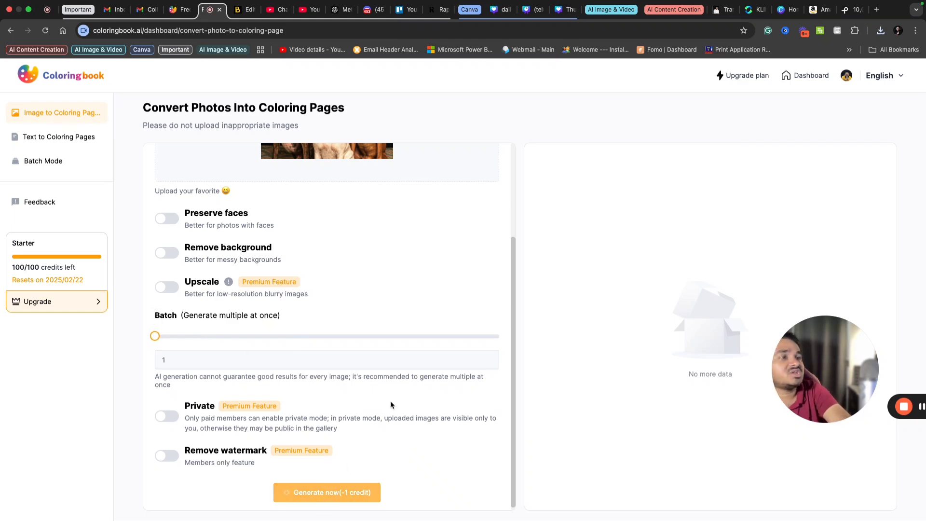
scroll(432, 337, up, 3)
scroll(433, 337, down, 3)
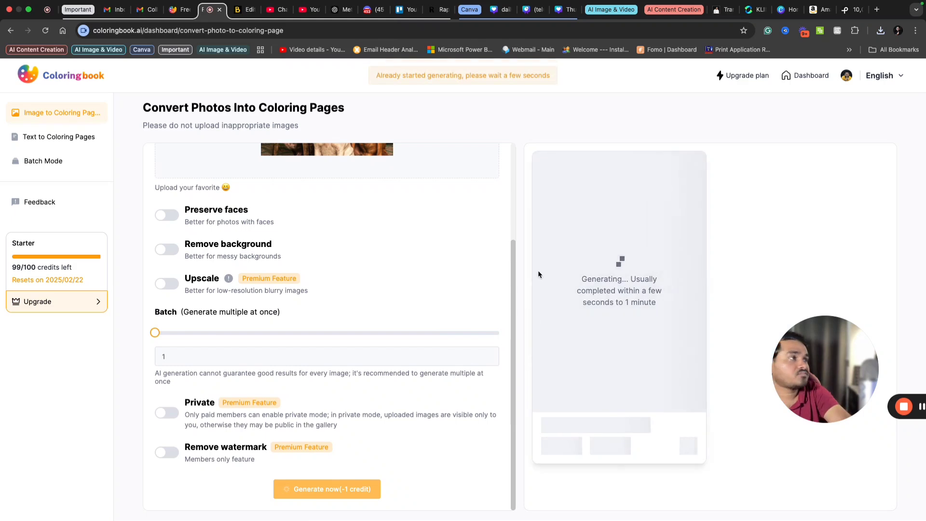
Step: Check the generated coloring page of the three dogs and download it as a PNG
scroll(460, 279, up, 3)
scroll(460, 283, up, 2)
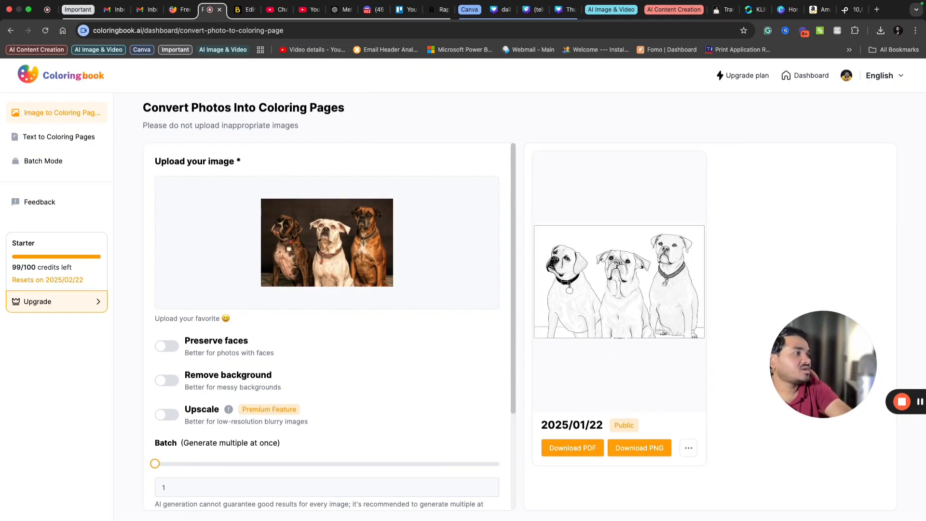
click(651, 451)
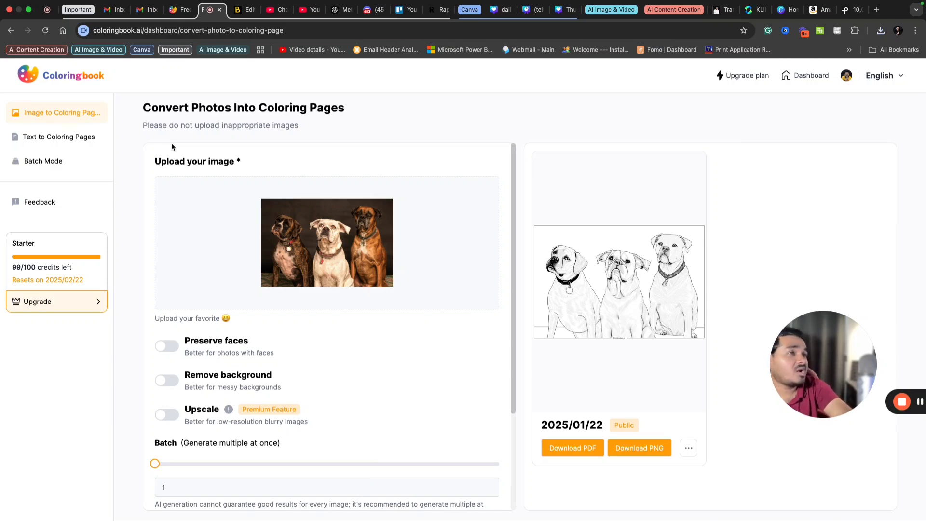
Step: Switch to text-to-coloring-page generation and write the prompt "A group of kids playing with a ball"
click(68, 137)
click(292, 223)
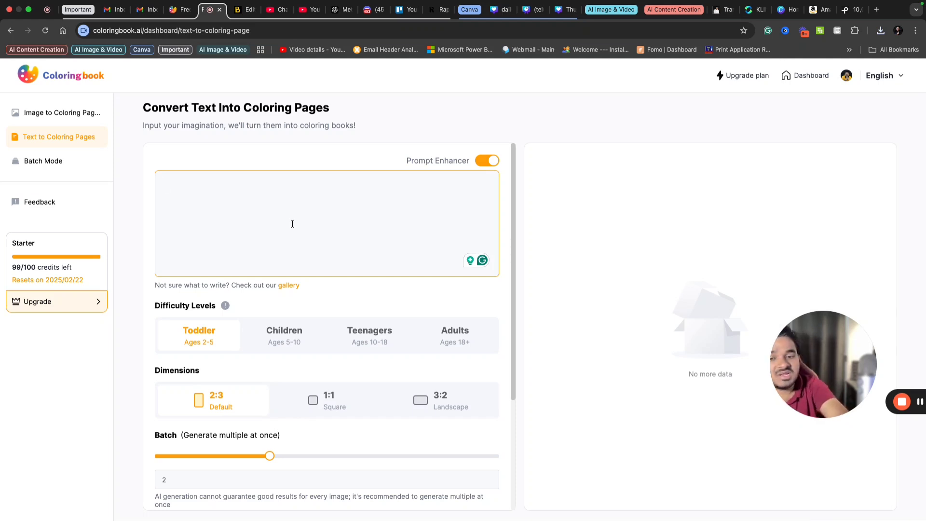
text(A)
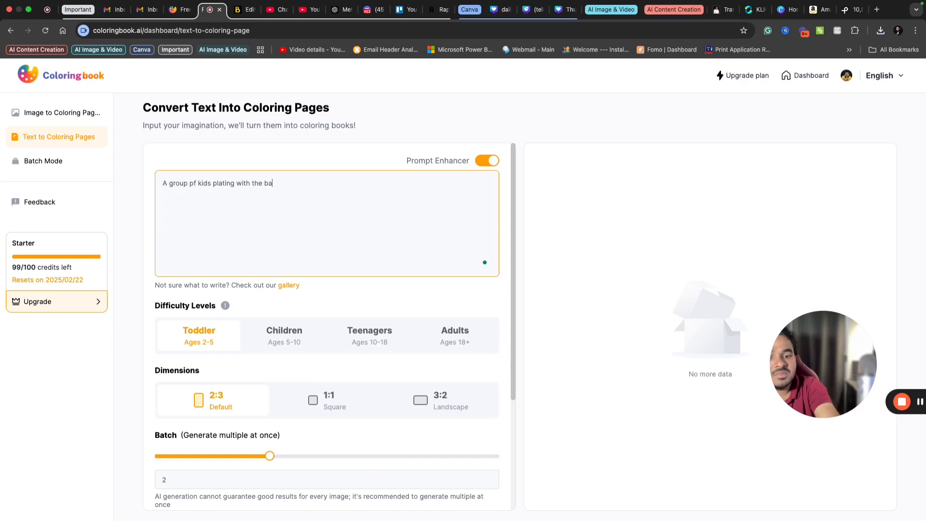
click(225, 183)
key(BackSpace)
text(y)
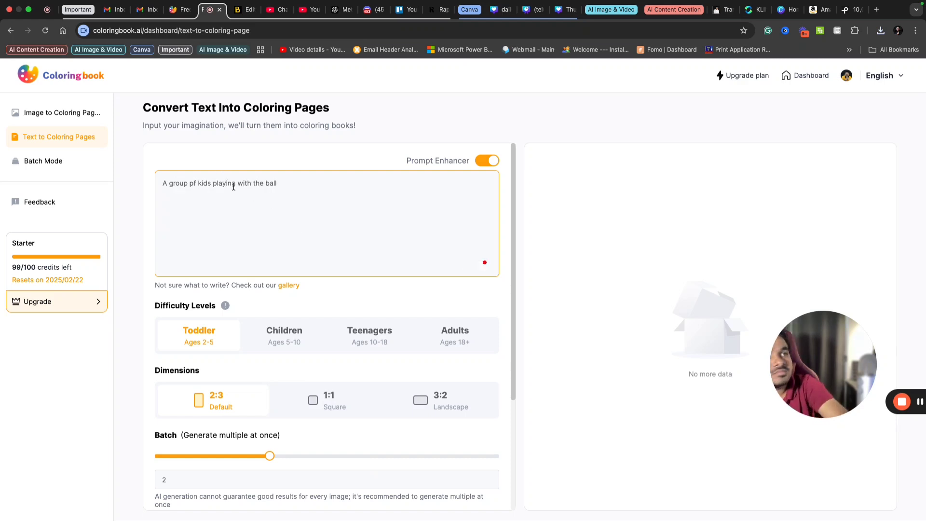
double_click(259, 183)
text(a)
click(194, 183)
key(BackSpace)
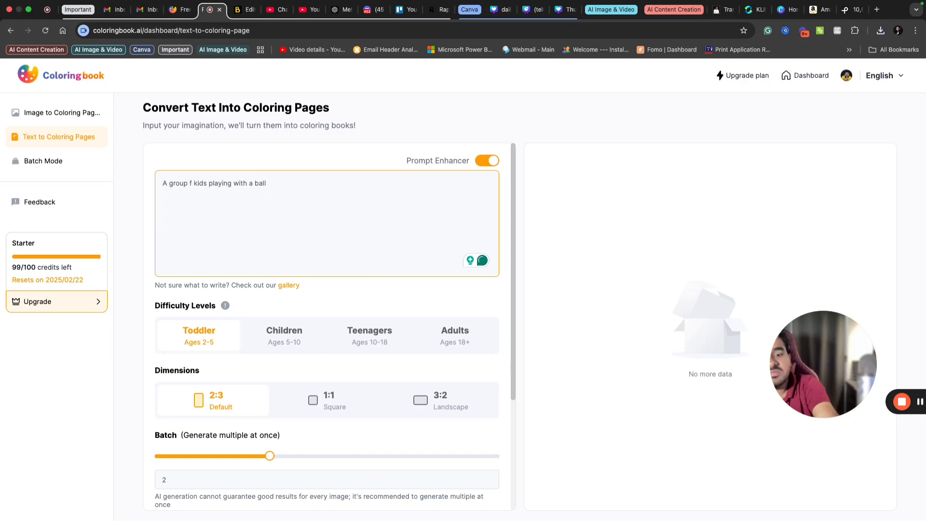
text(o)
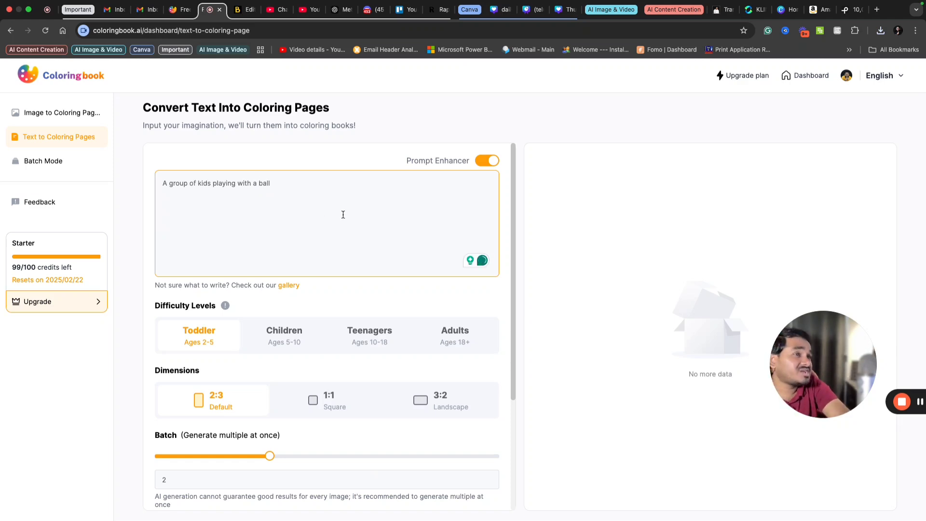
Step: Generate the page with Children (ages 5-10) difficulty, 1:1 square dimensions and a batch of 1
scroll(305, 241, down, 1)
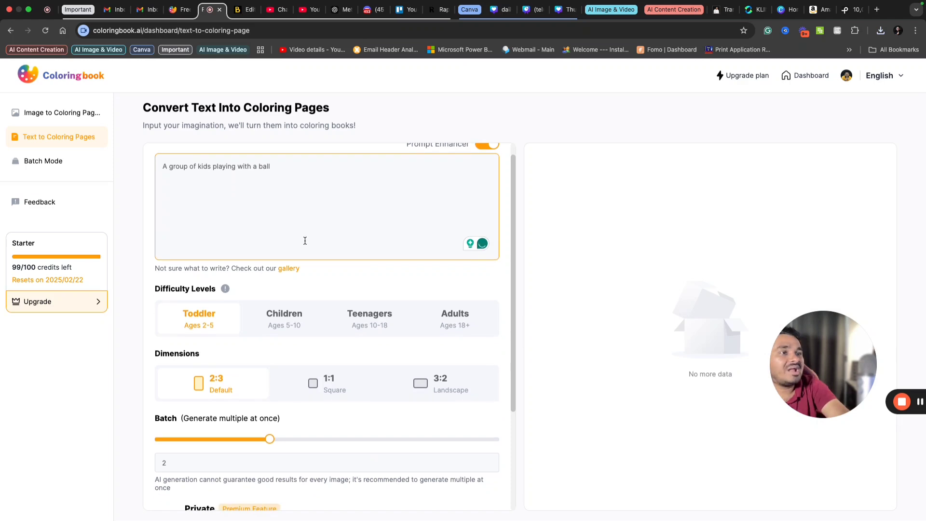
click(287, 322)
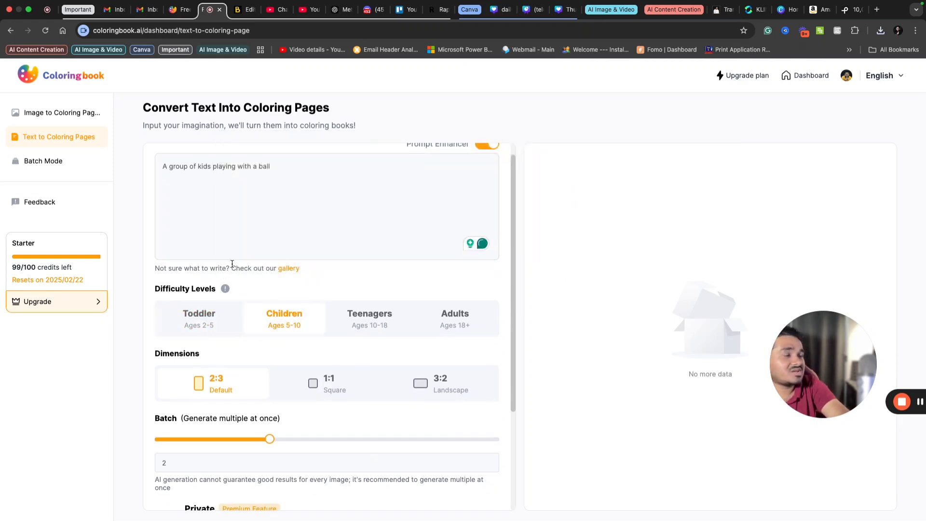
scroll(291, 261, down, 5)
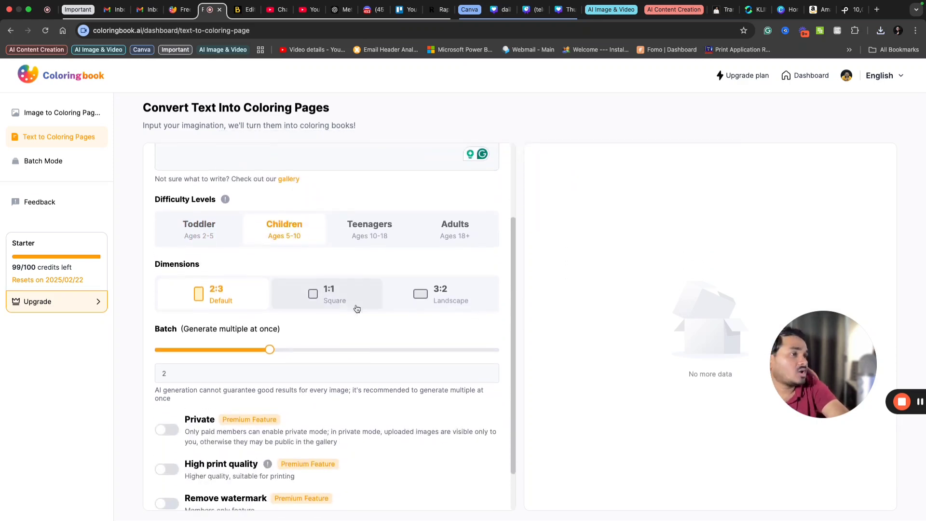
click(316, 297)
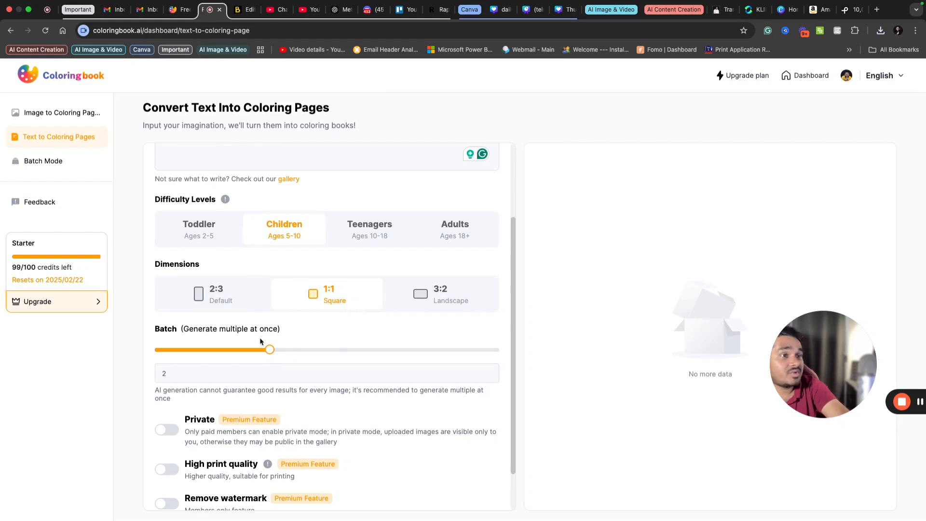
click(210, 355)
scroll(345, 356, down, 3)
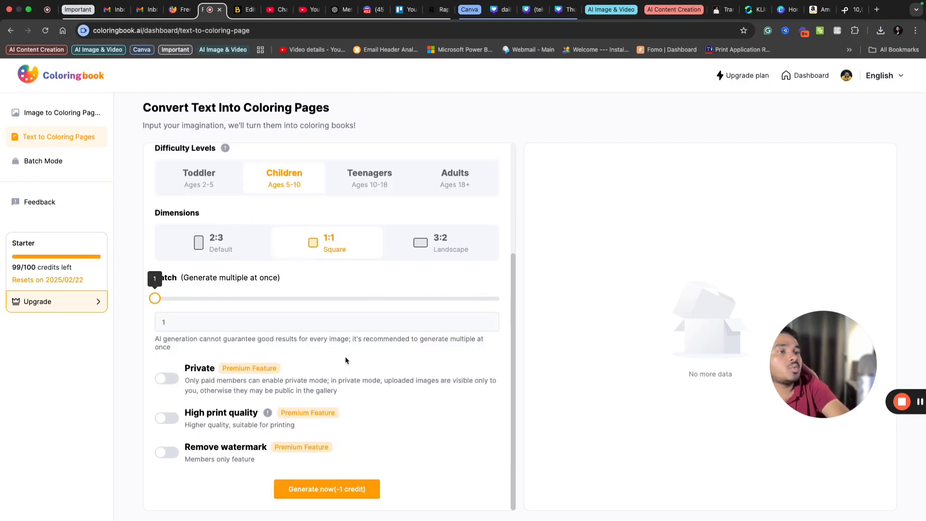
click(320, 486)
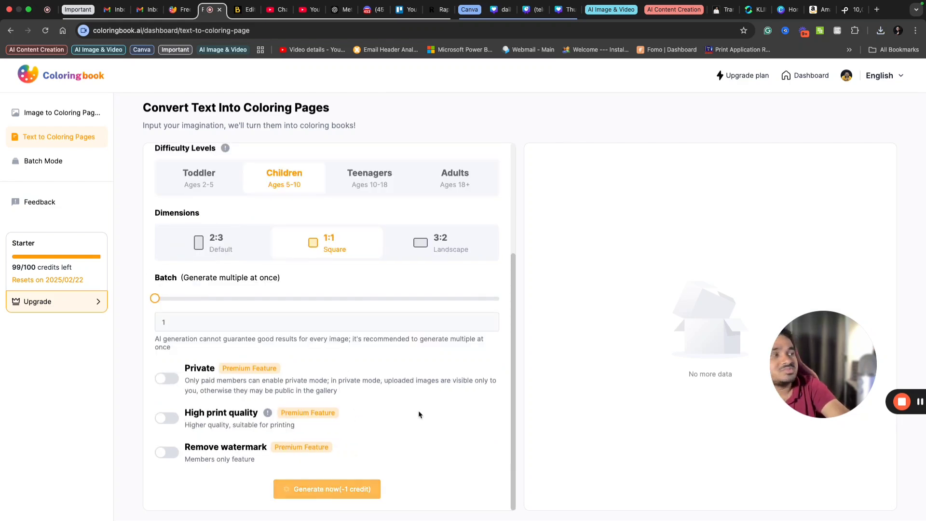
Step: Download the generated coloring page of the kids with a ball as a PNG
scroll(419, 411, up, 2)
scroll(419, 411, up, 2)
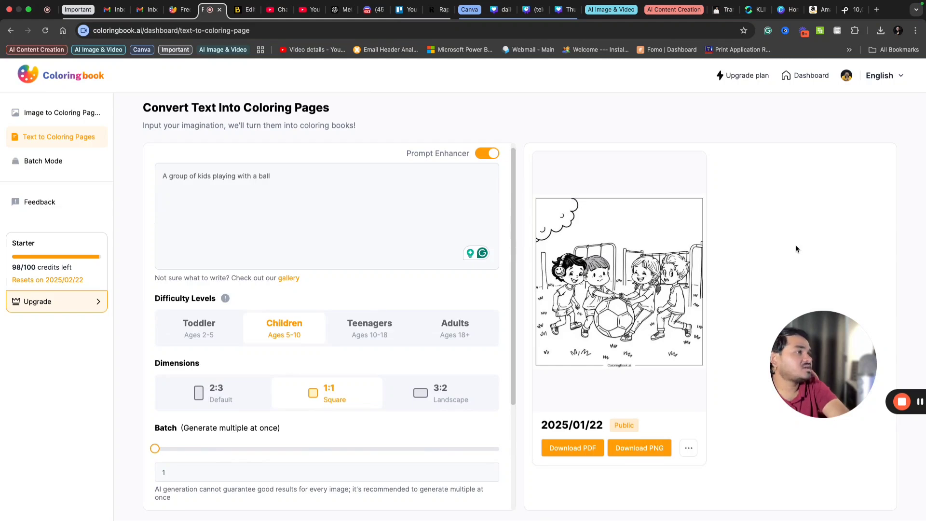
click(657, 456)
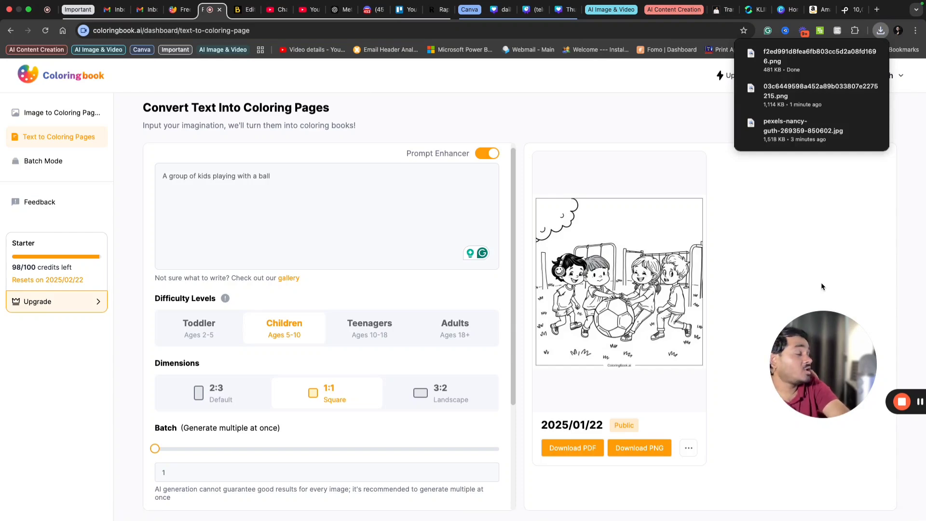
Step: Switch to Canva, search for "book", choose the Book Cover format and create a blank book cover
click(788, 10)
click(498, 77)
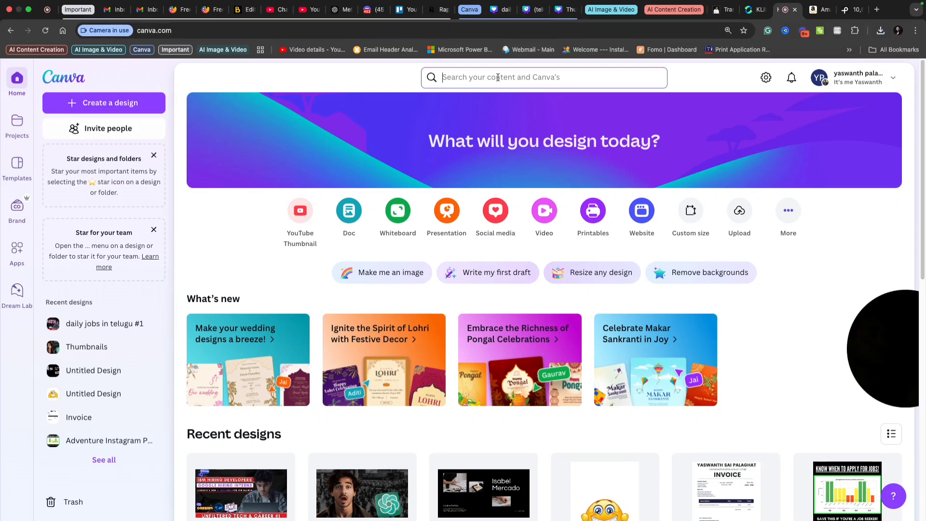
text(book)
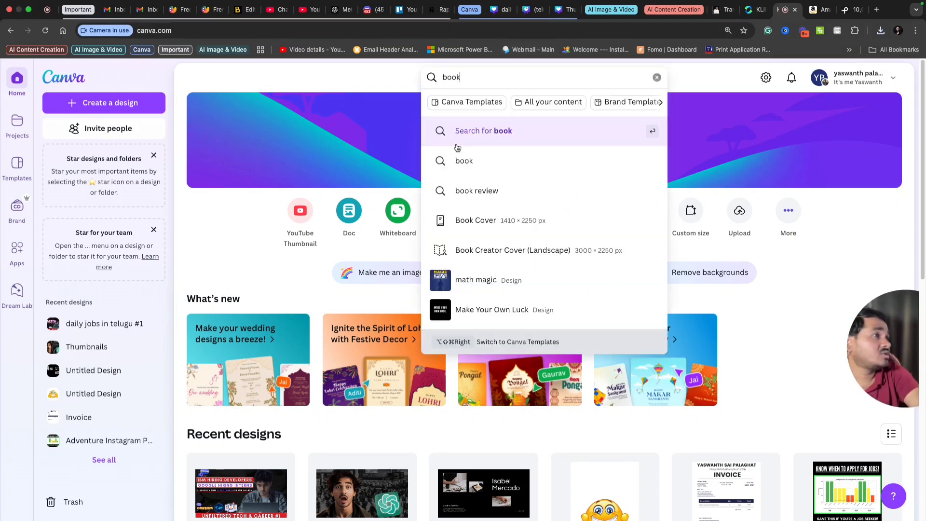
click(489, 222)
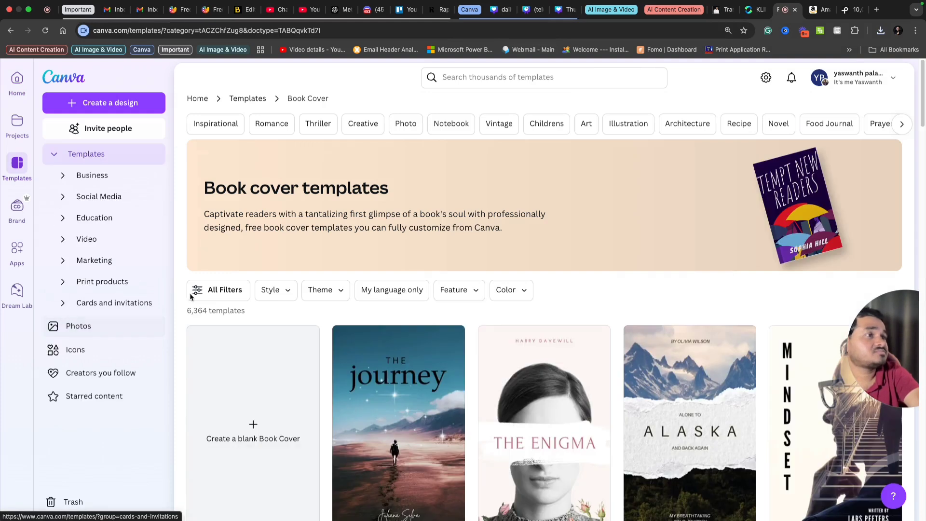
scroll(251, 393, down, 2)
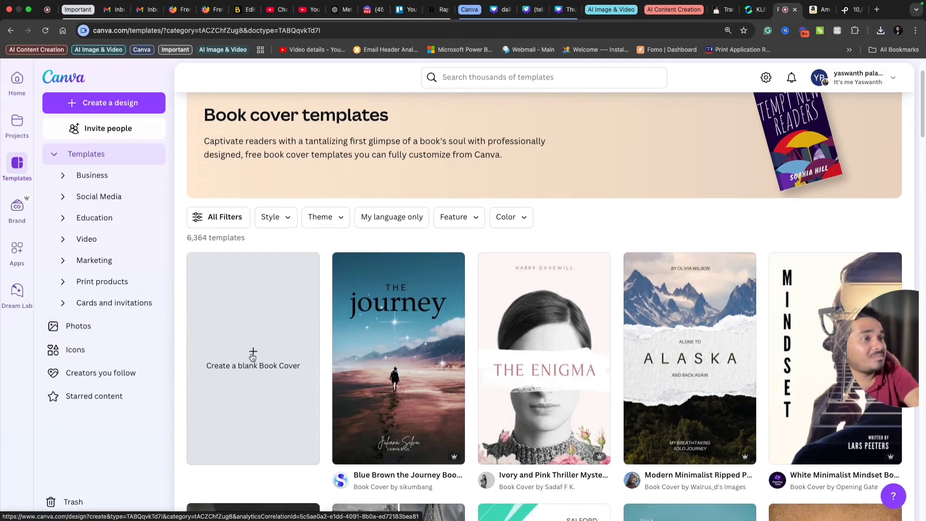
click(252, 359)
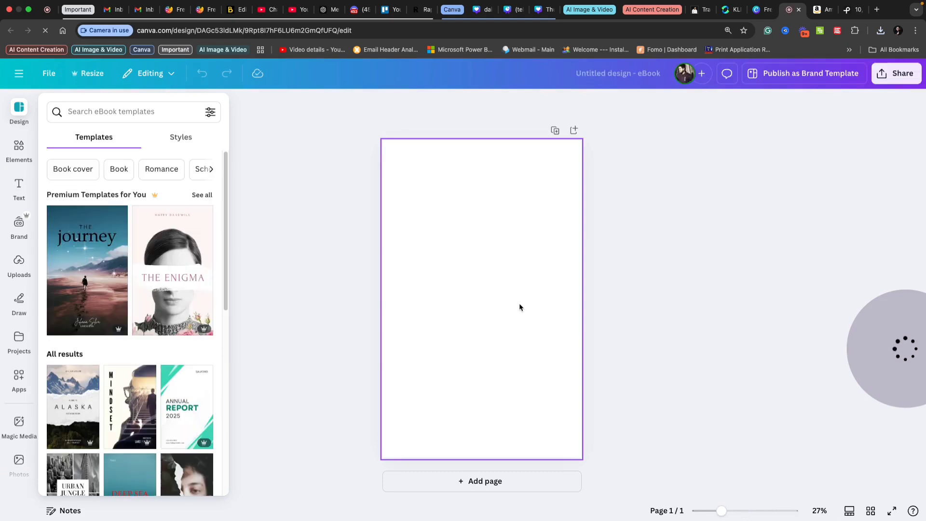
Step: Duplicate the blank page twice so the book has three pages
click(519, 307)
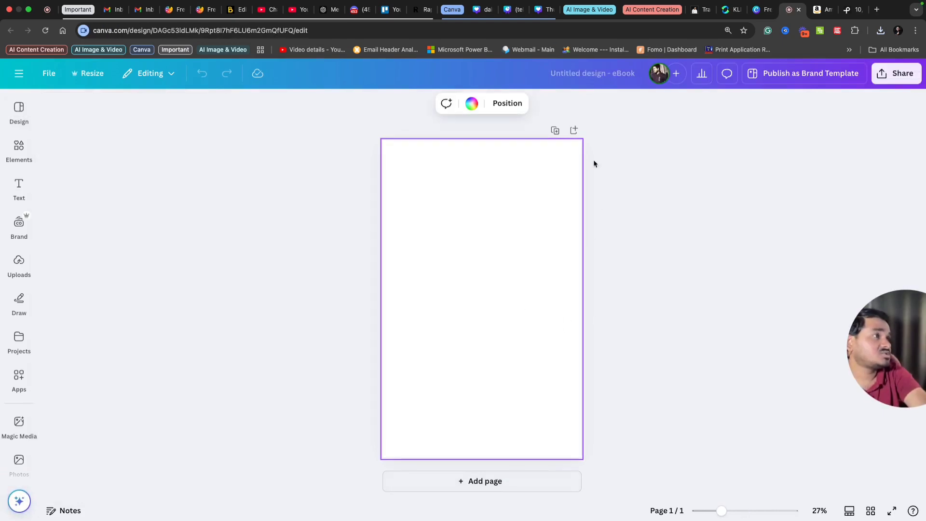
click(555, 131)
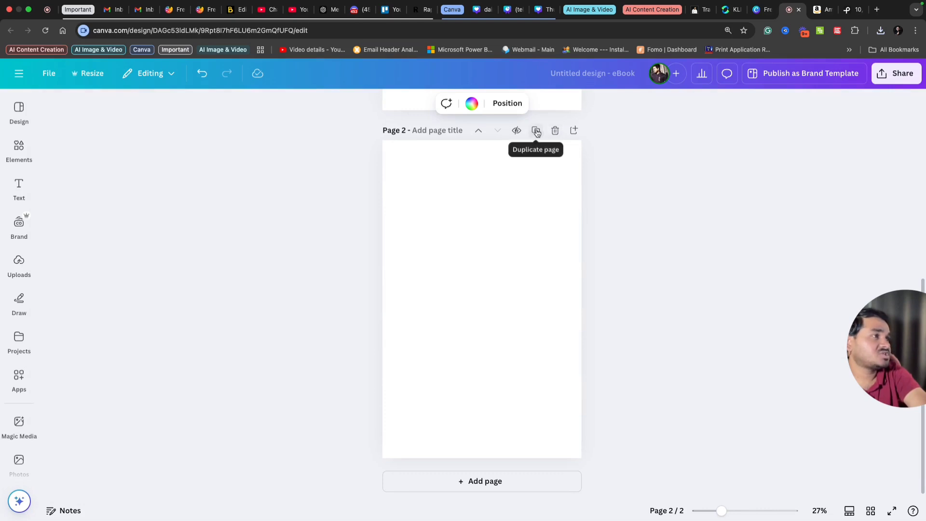
click(536, 129)
scroll(518, 164, up, 10)
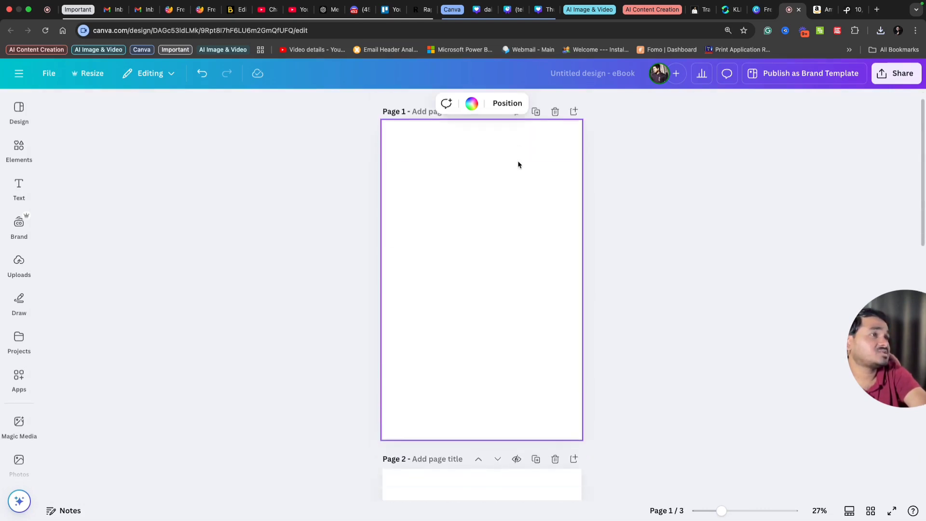
scroll(518, 165, up, 2)
scroll(514, 245, down, 9)
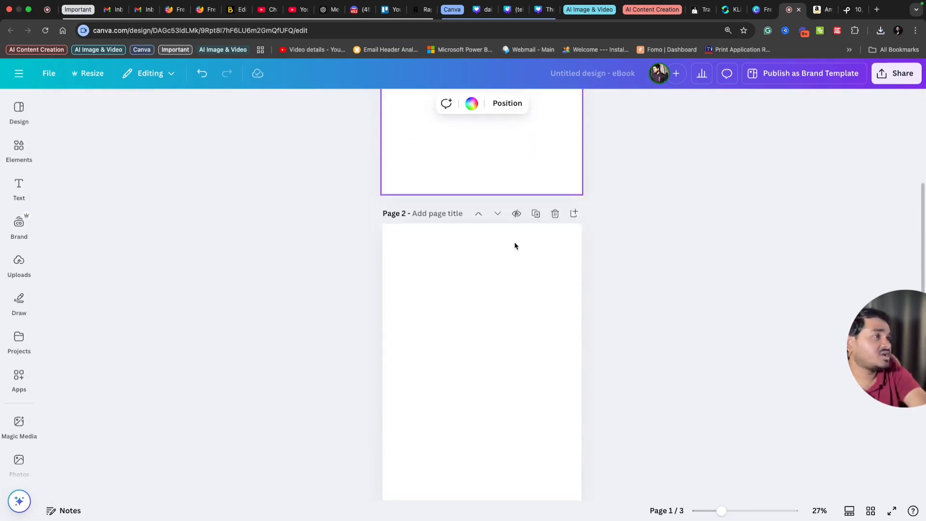
Step: Upload the dogs and kids coloring page PNGs from the Downloads folder to the design
click(19, 265)
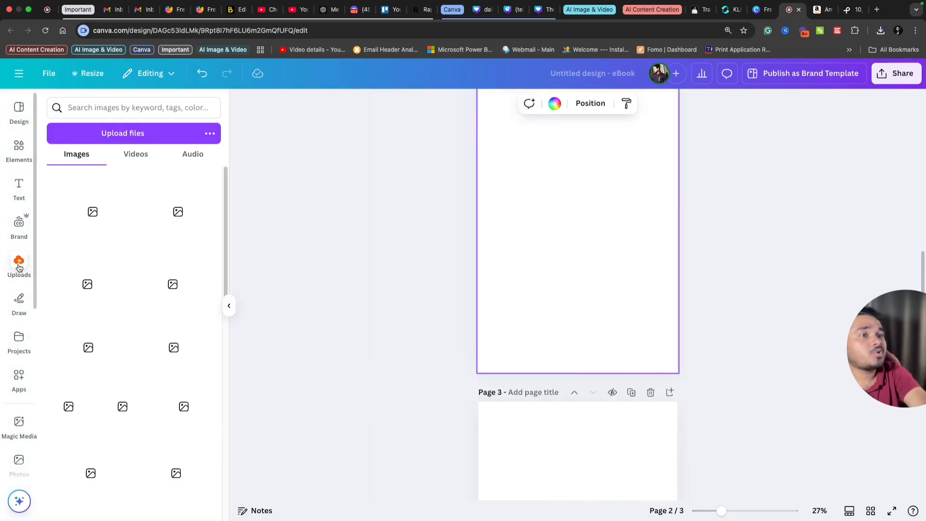
click(123, 133)
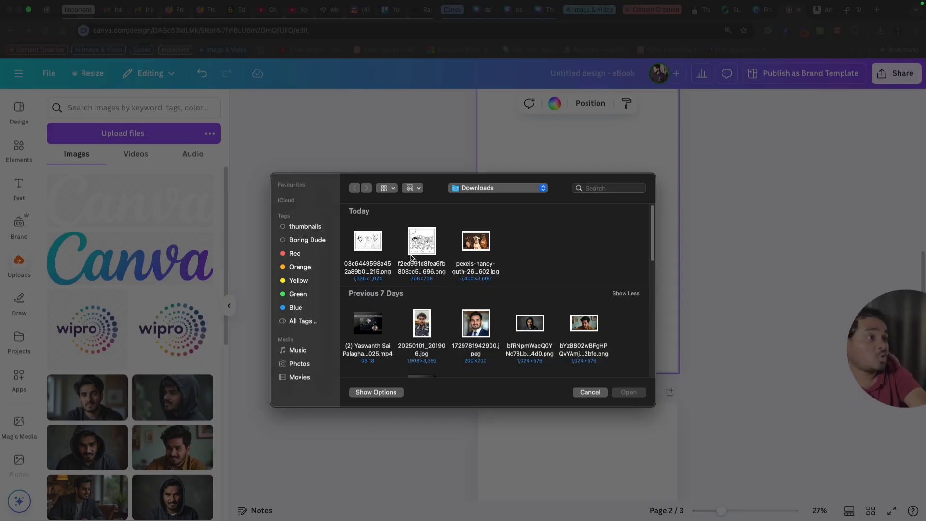
click(427, 246)
super+click(367, 244)
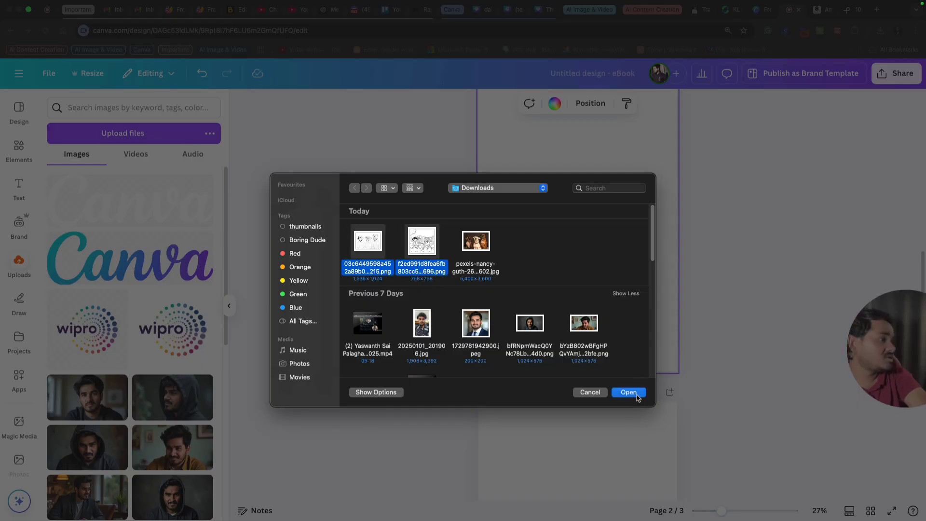
click(629, 393)
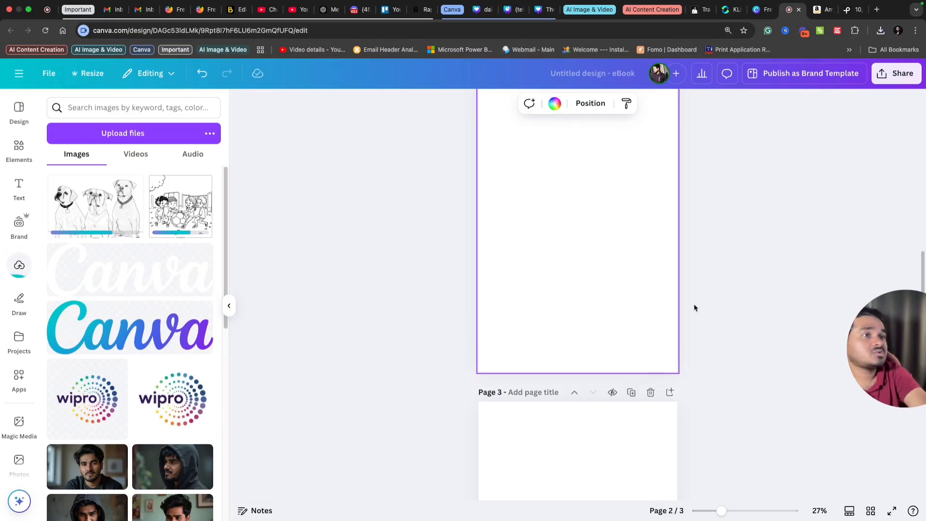
Step: Place the three-dogs drawing on page 2 and enlarge it to nearly fill the page width
drag(124, 212, 584, 216)
scroll(714, 254, up, 2)
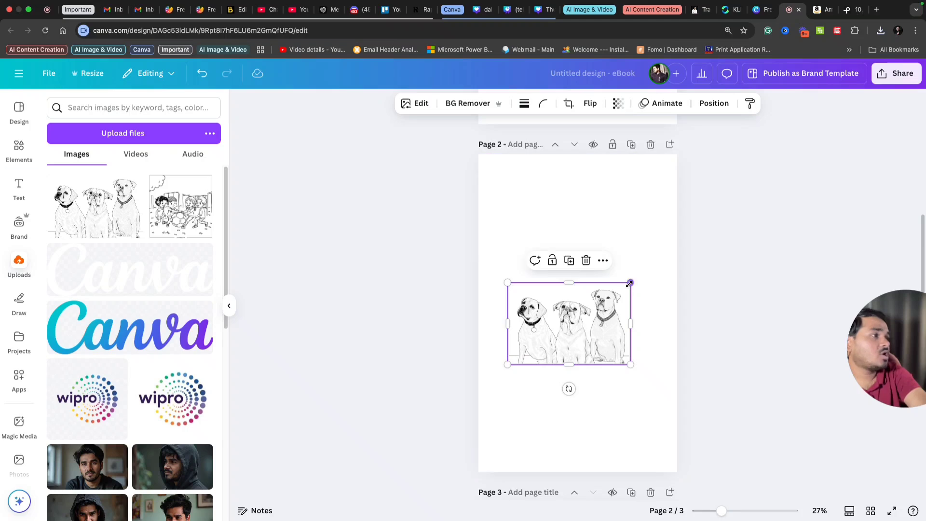
drag(630, 283, 653, 264)
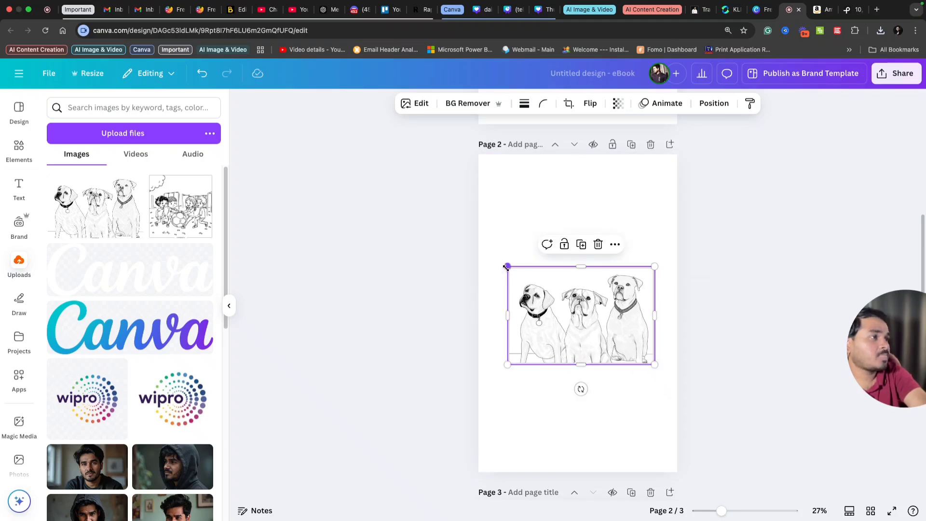
drag(507, 266, 494, 257)
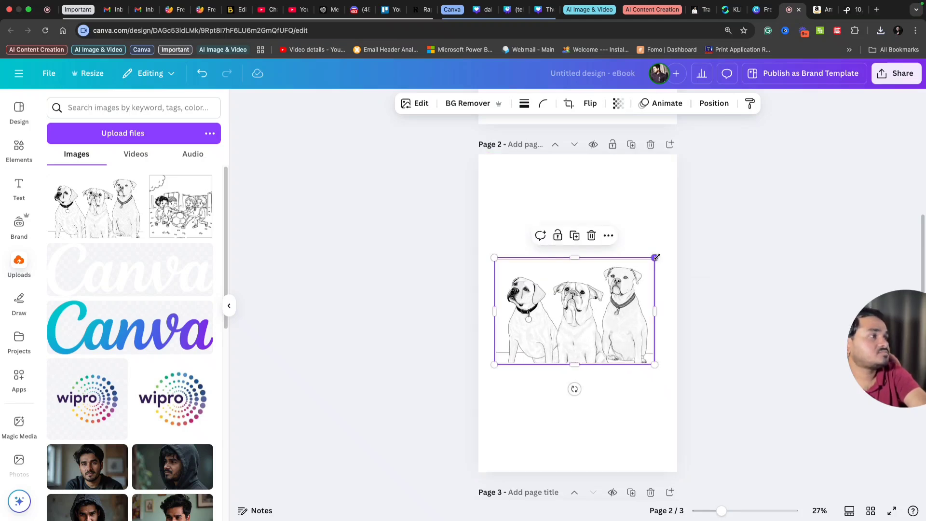
drag(657, 258, 661, 255)
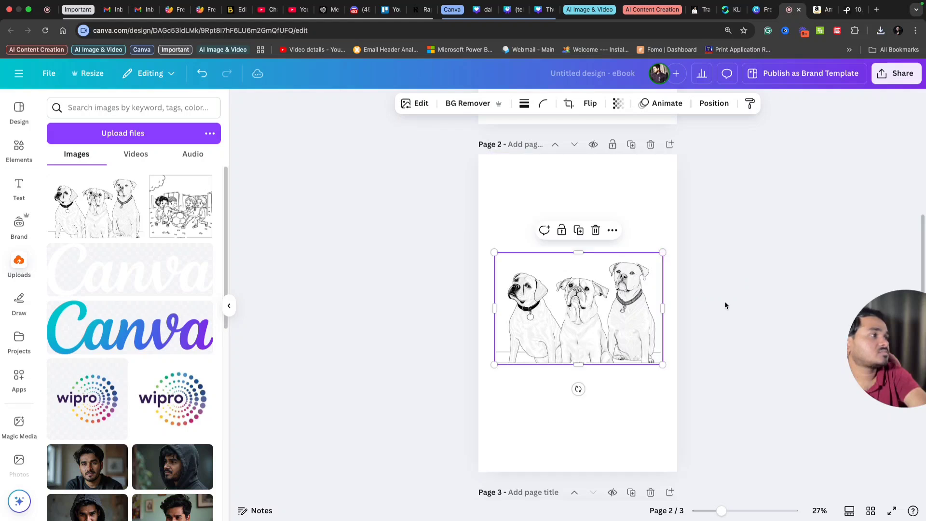
click(724, 301)
Step: Add the drawing of kids with a ball to page 3 and enlarge it to nearly the full page width
scroll(725, 302, down, 5)
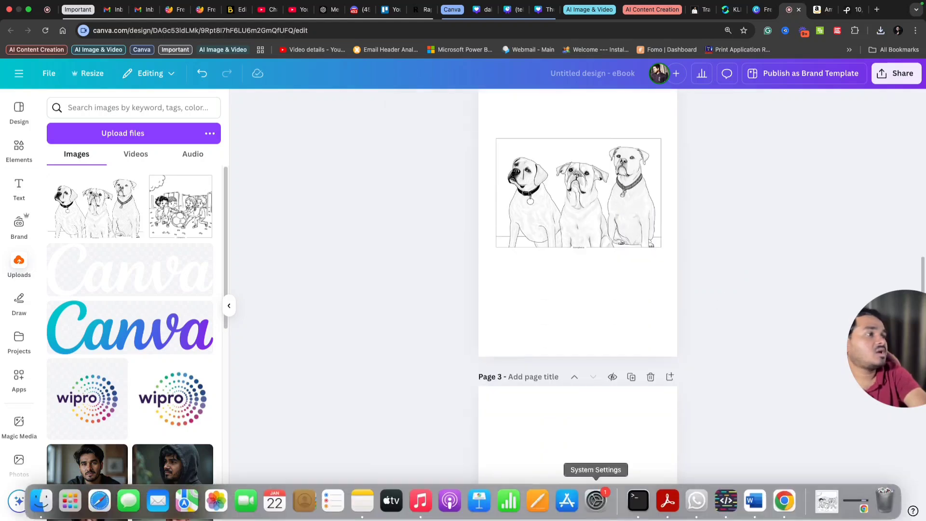
scroll(615, 453, down, 5)
click(183, 209)
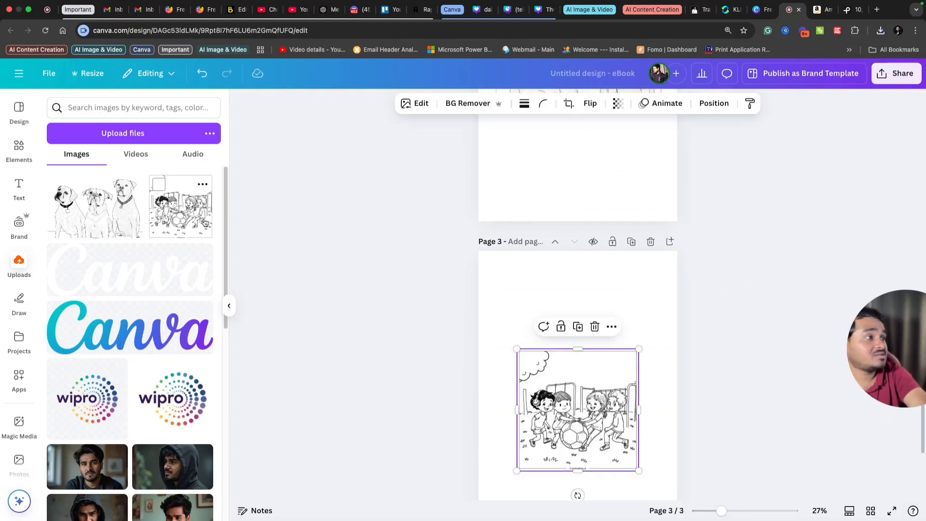
scroll(671, 354, down, 4)
drag(516, 361, 492, 399)
drag(638, 238, 670, 207)
click(755, 264)
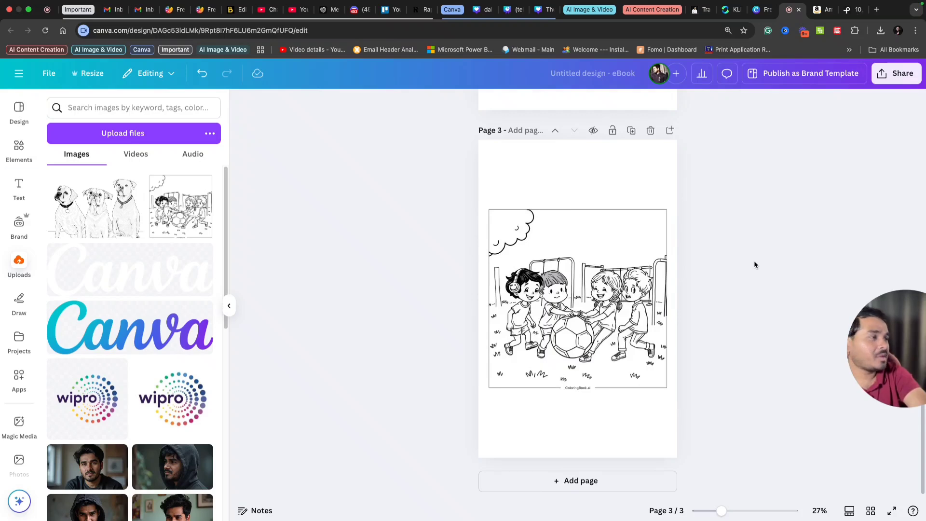
Step: Open the design's download settings, choose PDF Print as the file type, and close them without downloading
scroll(755, 264, up, 6)
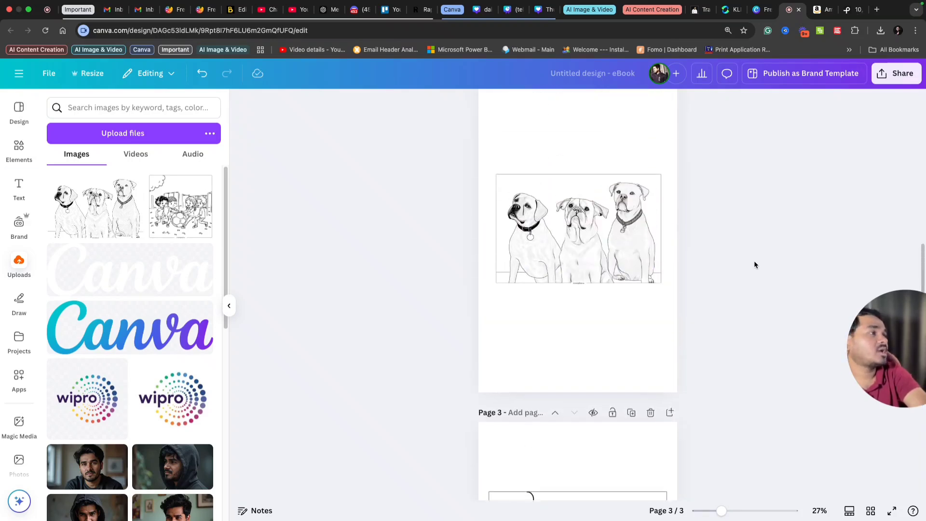
scroll(755, 264, up, 5)
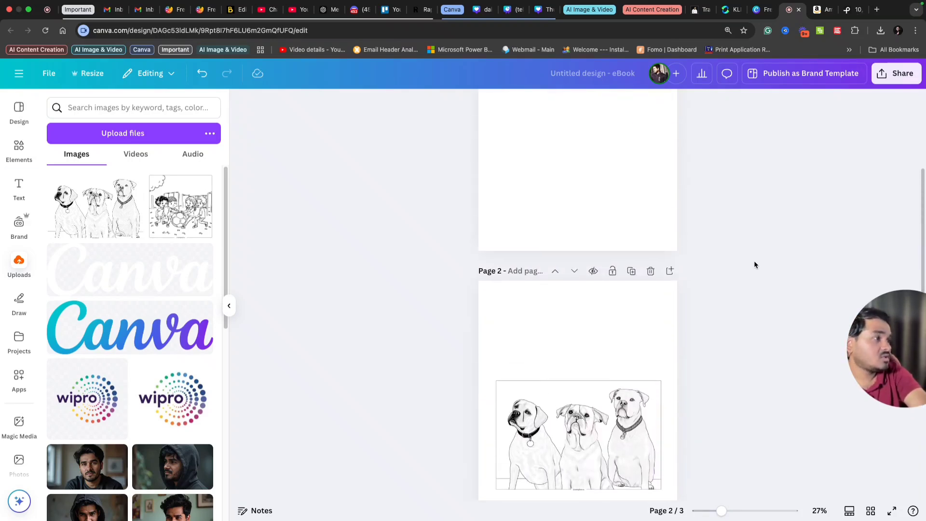
scroll(755, 264, down, 3)
scroll(755, 265, up, 2)
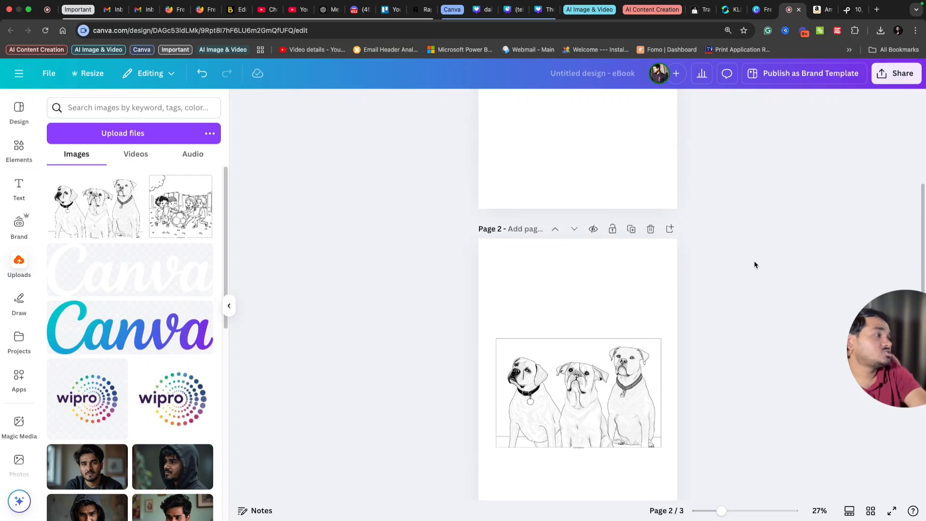
click(896, 73)
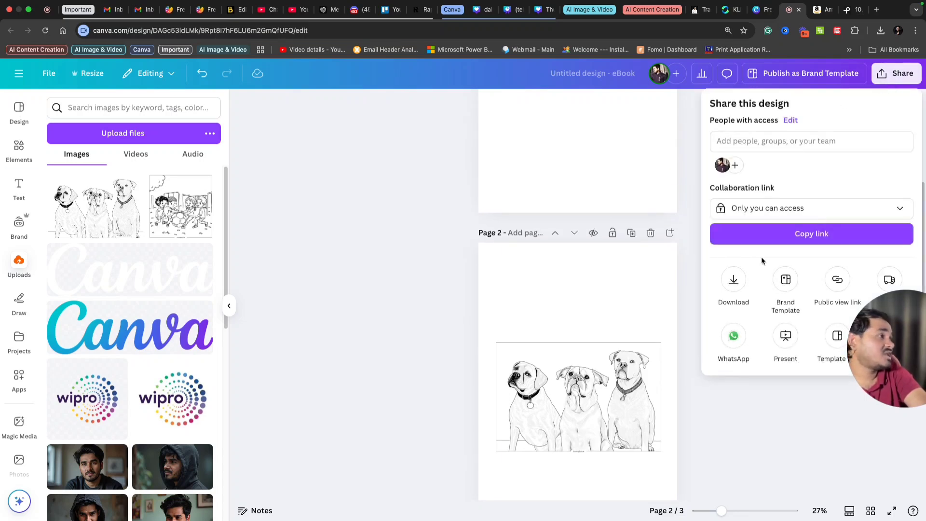
click(735, 284)
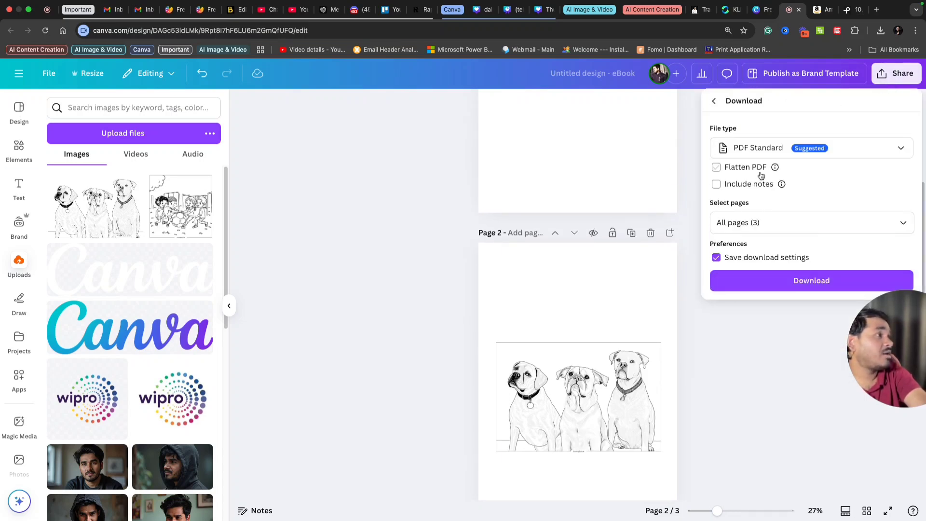
click(760, 153)
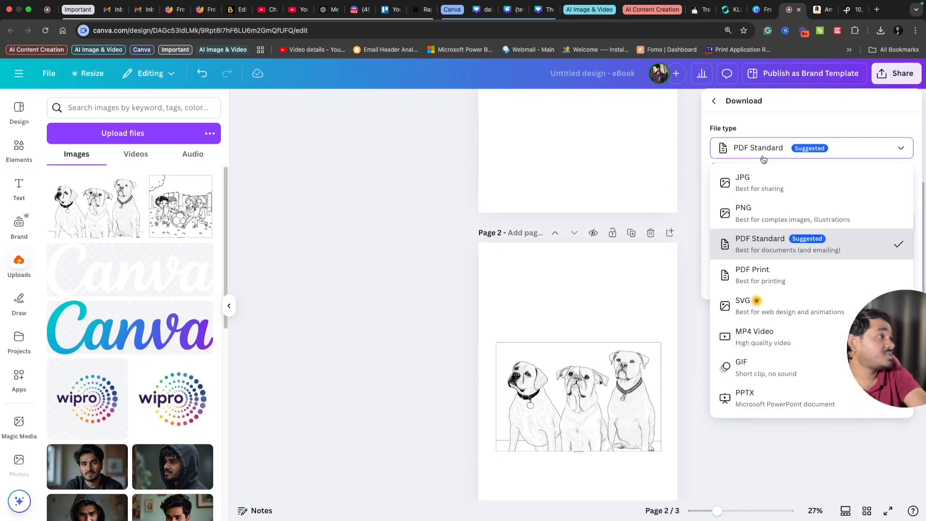
click(759, 277)
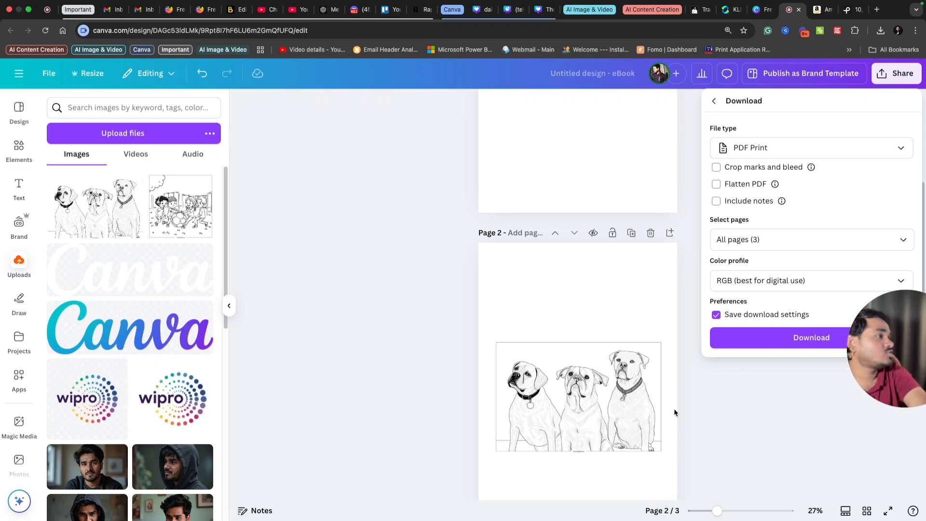
click(715, 411)
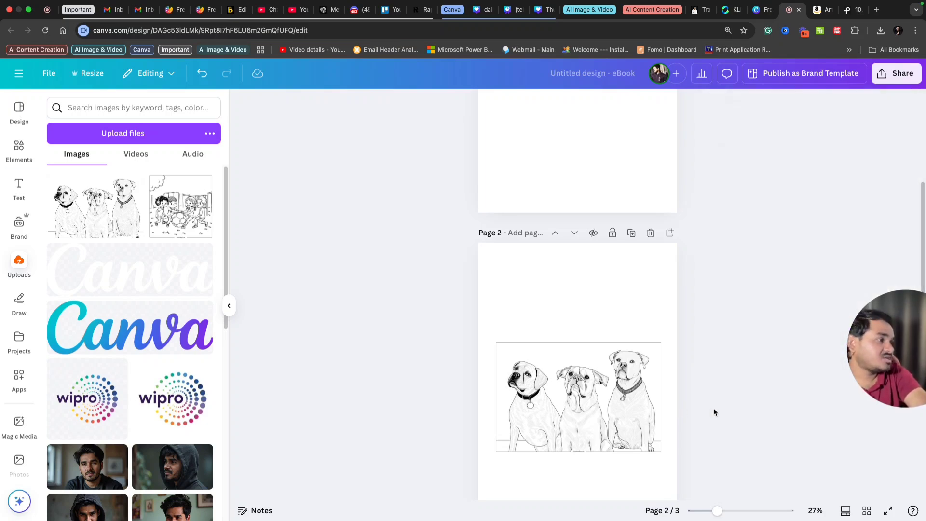
Step: Select the blank page 1 and upload the JPG photo of the three dogs from the Downloads folder
scroll(714, 412, up, 5)
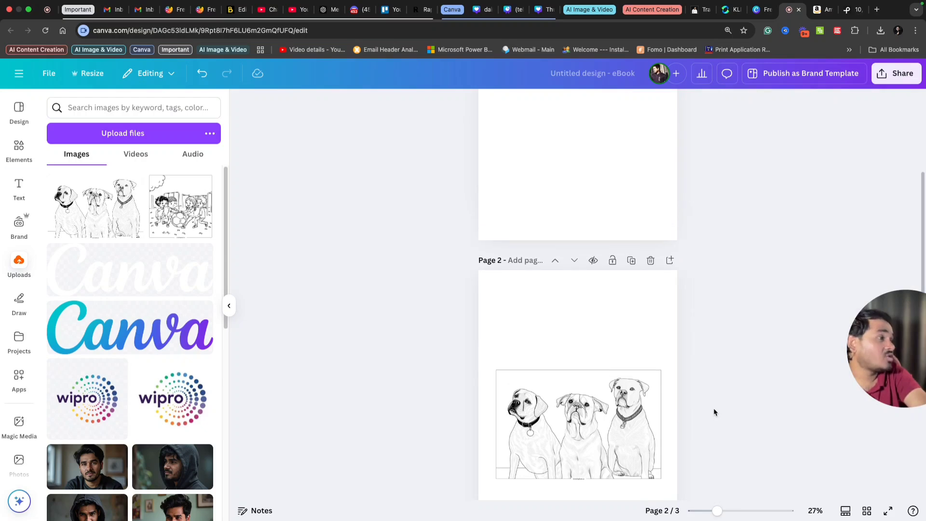
click(573, 274)
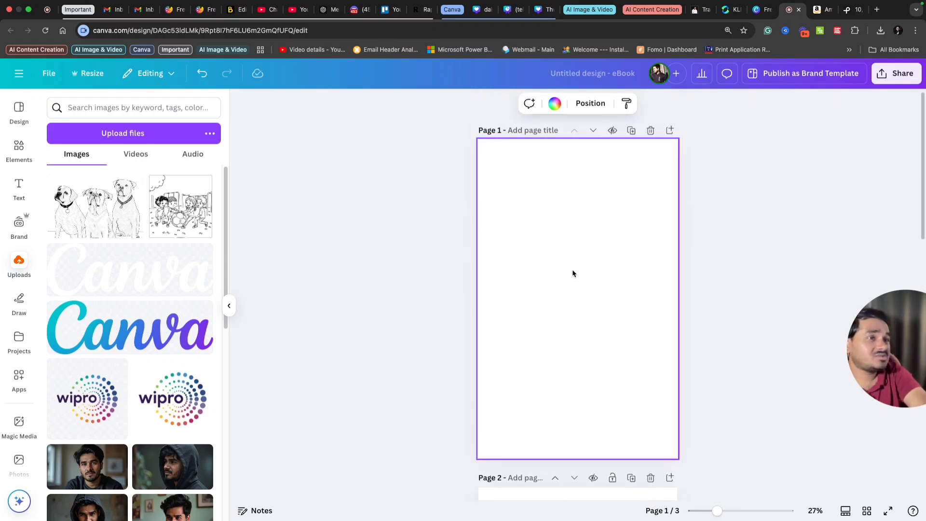
click(123, 134)
click(479, 249)
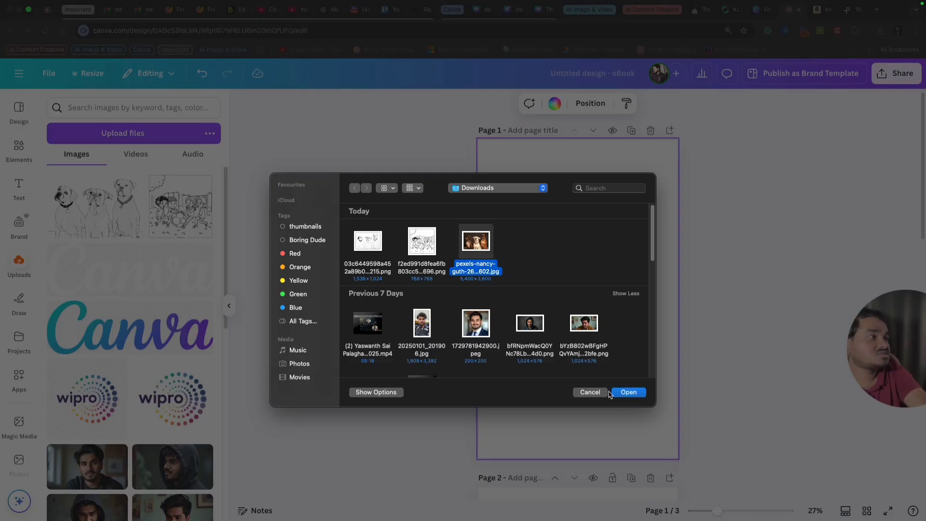
click(629, 392)
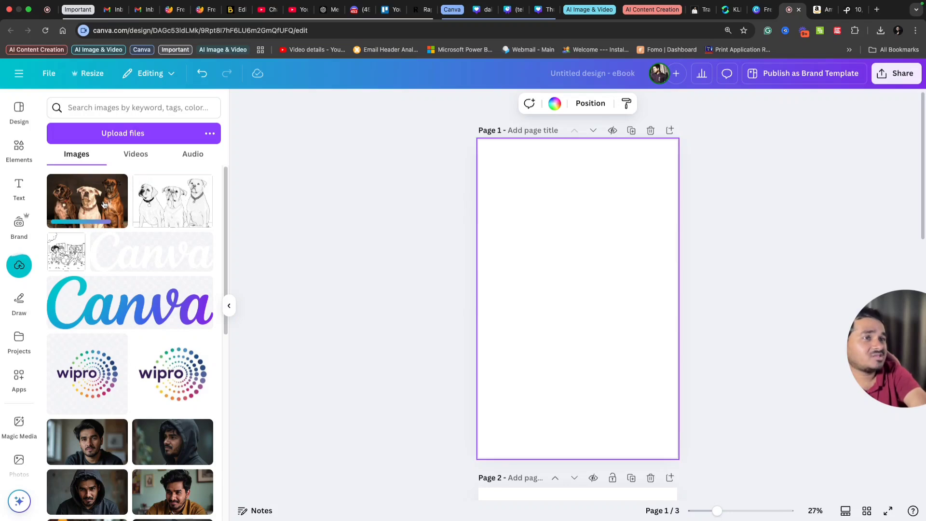
Step: Place the three-dogs photo in the upper part of page 1 and enlarge it to nearly the page width
click(103, 204)
drag(555, 314, 530, 221)
drag(614, 249, 666, 284)
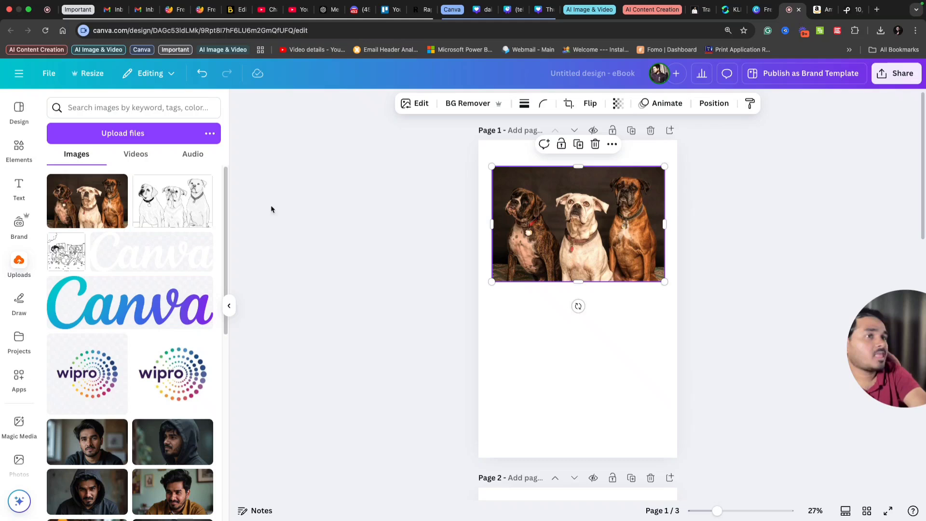
Step: Add the line drawing of the three dogs to page 1 and position it below the photo
click(193, 198)
mouse_move(558, 308)
mouse_down()
mouse_move(555, 378)
mouse_move(572, 381)
mouse_up()
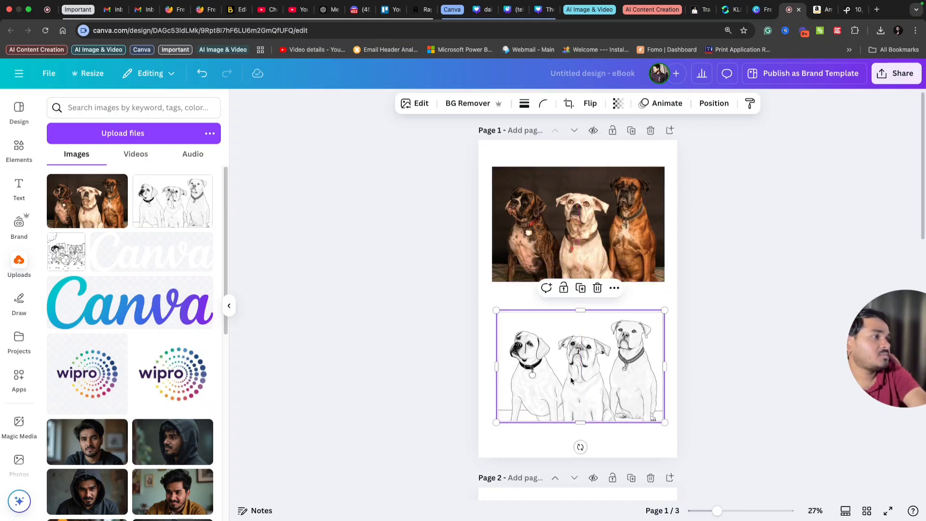
click(716, 326)
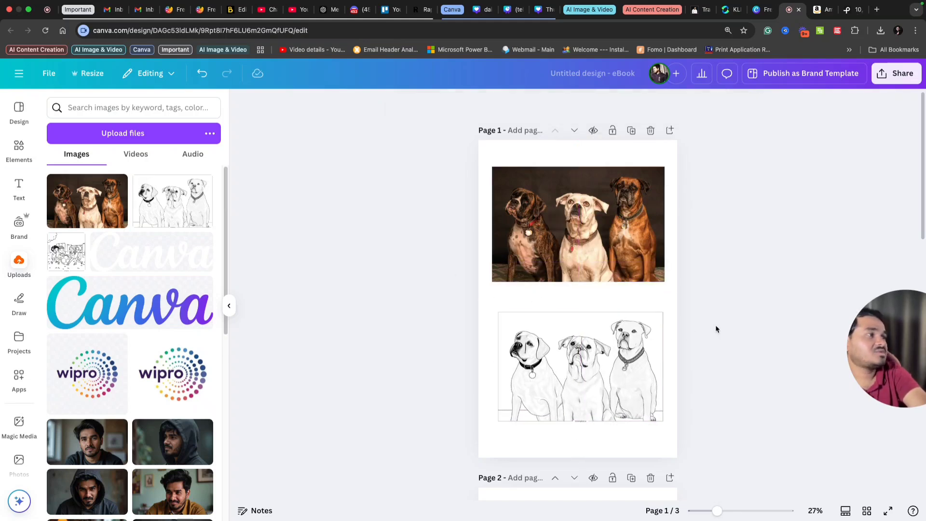
Step: Set the page 1 background to the darkest brown among the dog photo's colors
click(568, 149)
click(525, 104)
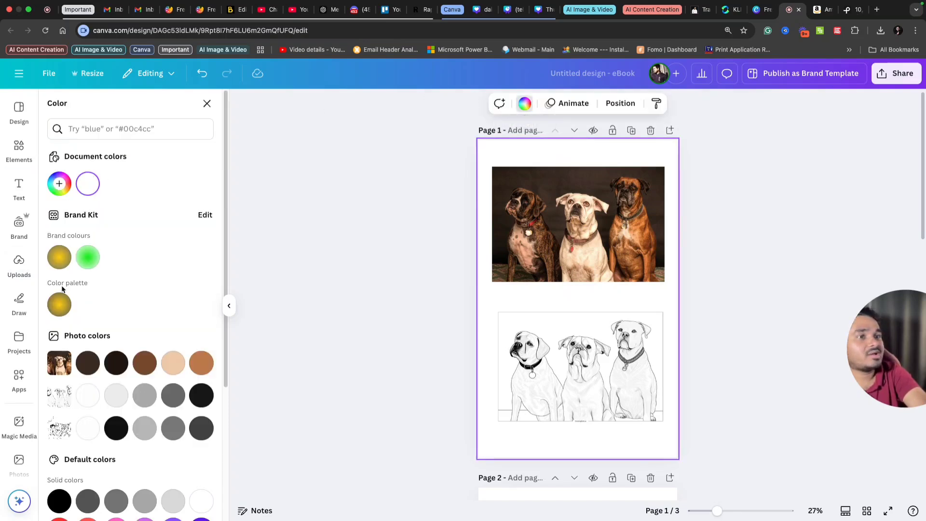
click(87, 364)
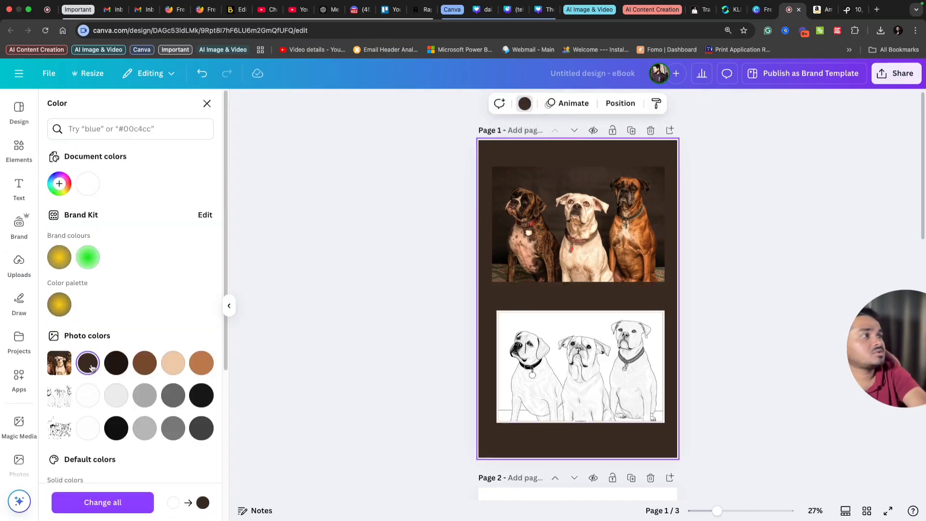
click(117, 361)
click(245, 314)
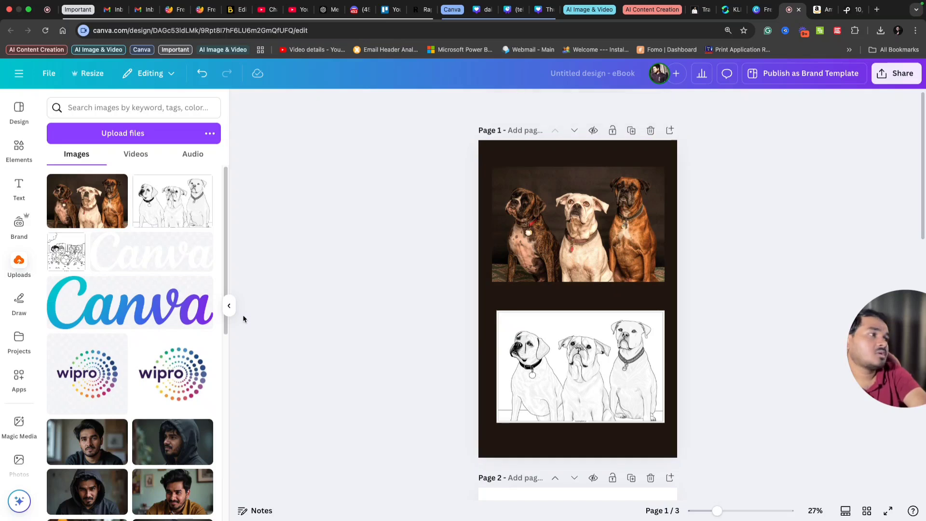
Step: Move the three-dogs line drawing slightly lower on the page 1 cover
click(515, 374)
drag(515, 374, 515, 381)
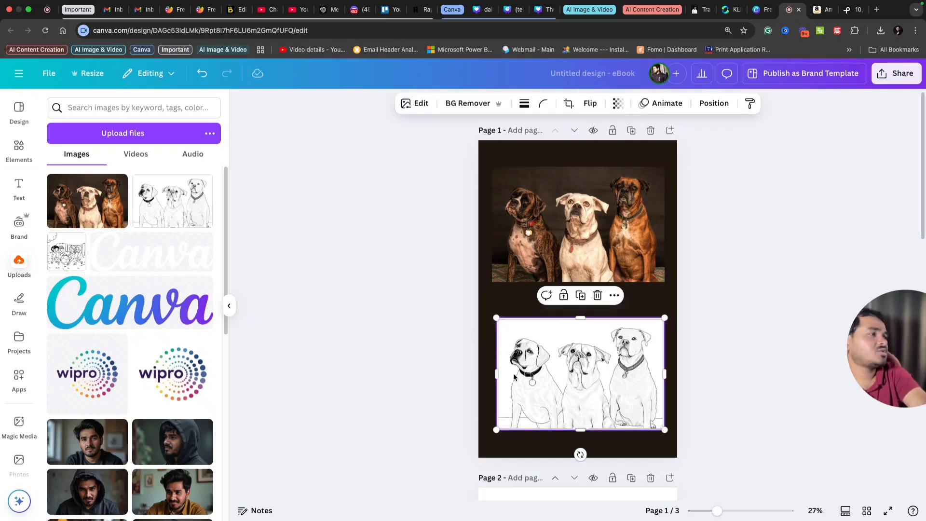
click(701, 270)
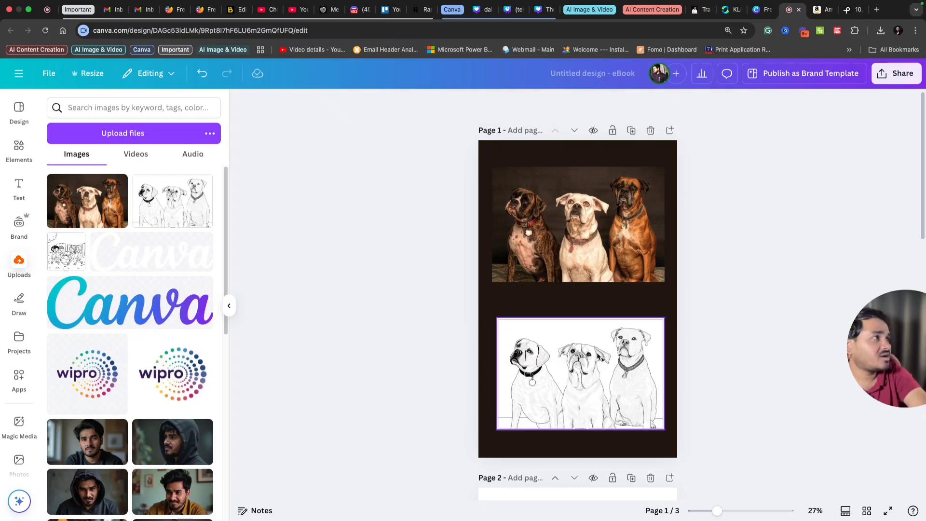
Step: Browse Canva's book cover templates for cover ideas and return to the eBook design
click(767, 11)
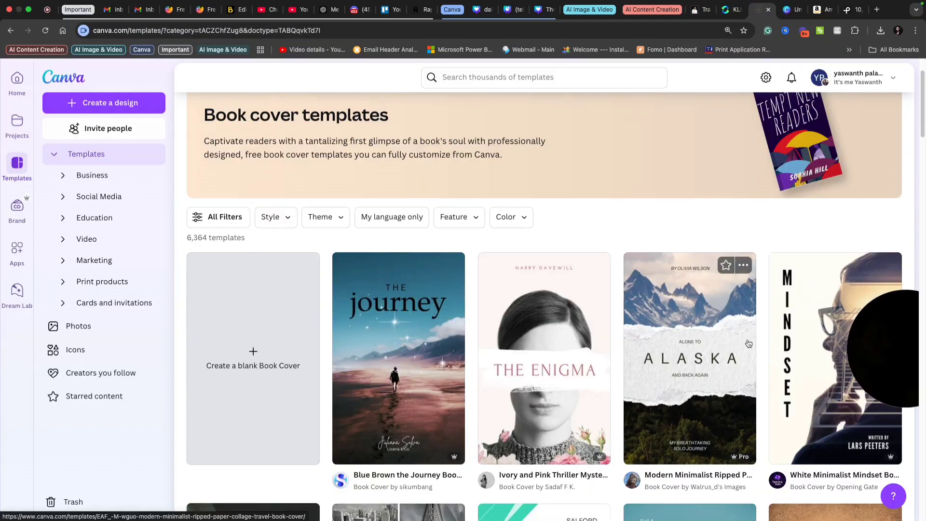
scroll(749, 344, down, 3)
scroll(658, 295, up, 3)
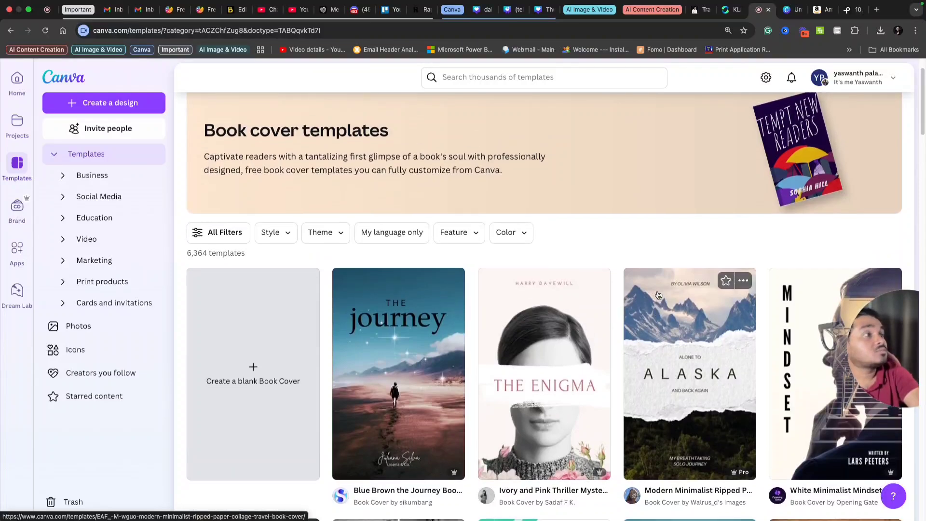
scroll(658, 295, down, 2)
scroll(693, 370, down, 3)
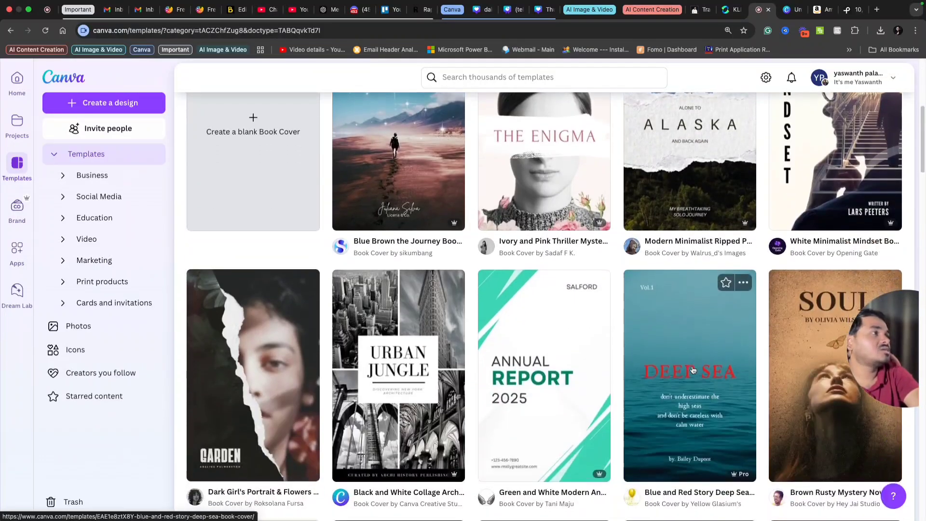
scroll(693, 370, up, 3)
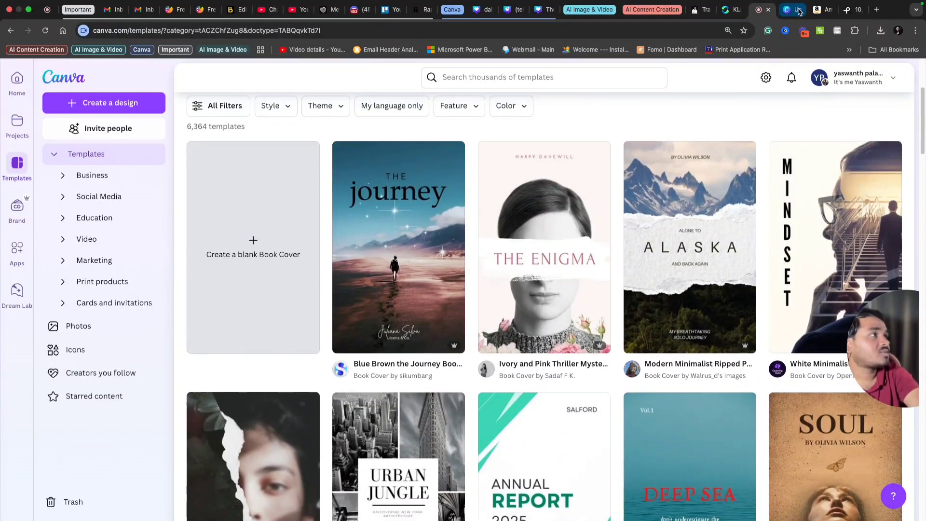
click(789, 9)
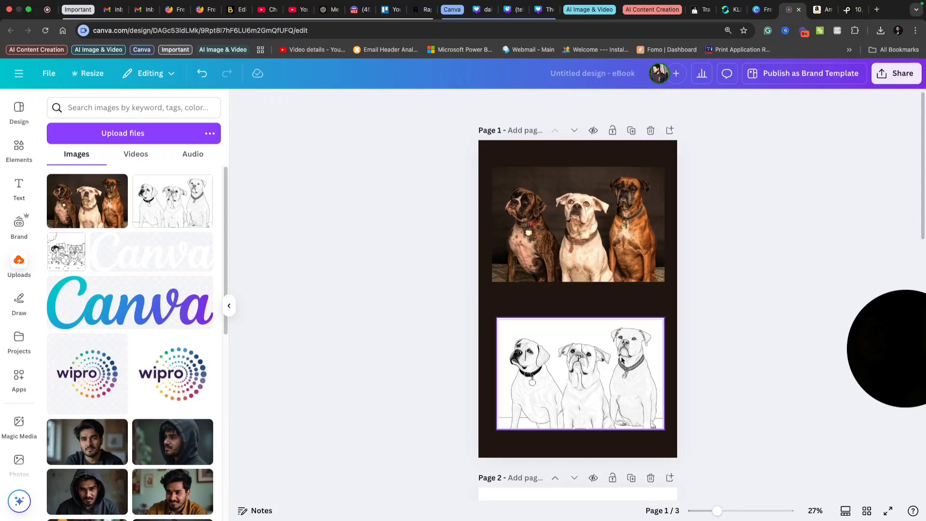
Step: Review the dogs and kids coloring pages in the eBook design
scroll(621, 356, down, 10)
scroll(621, 361, down, 1)
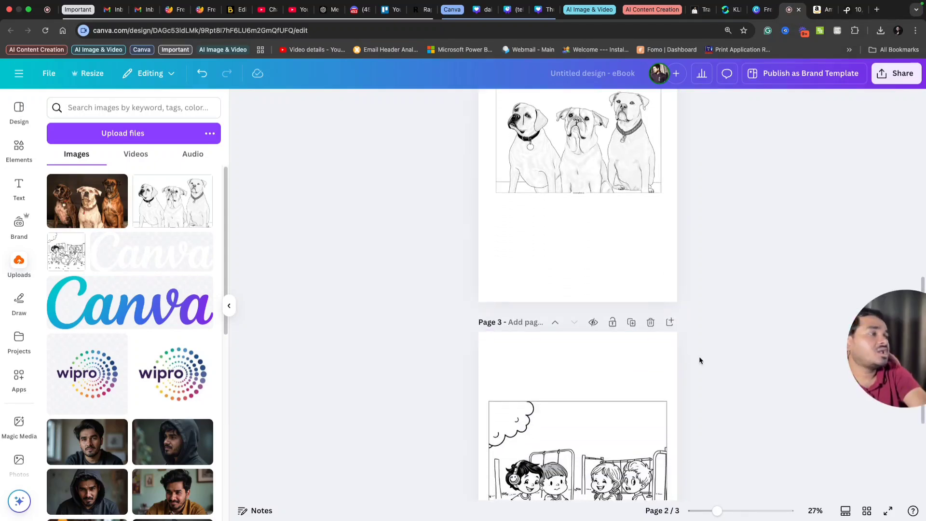
scroll(701, 361, down, 5)
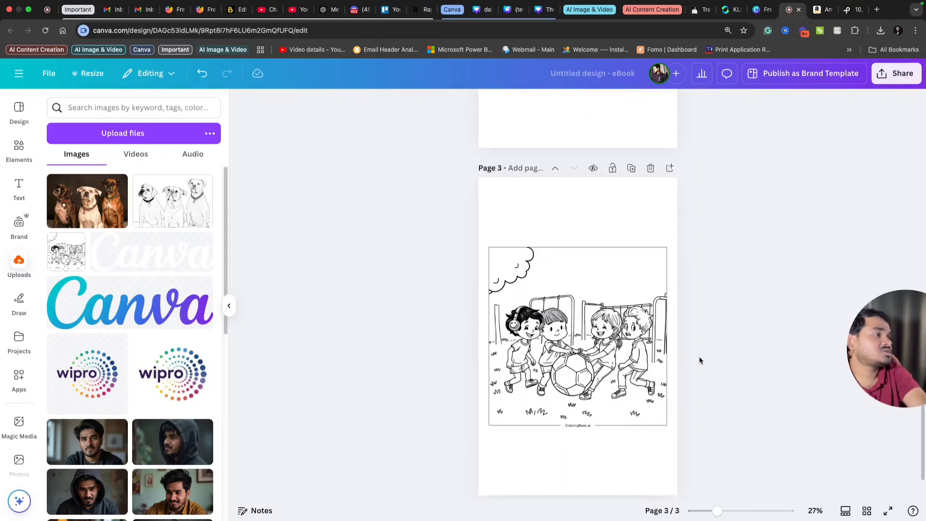
scroll(700, 360, up, 3)
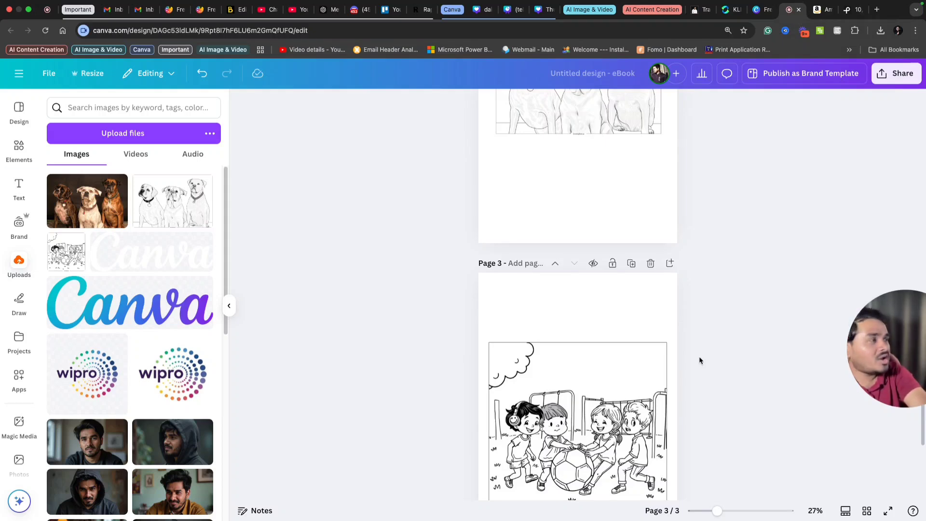
click(819, 11)
click(788, 9)
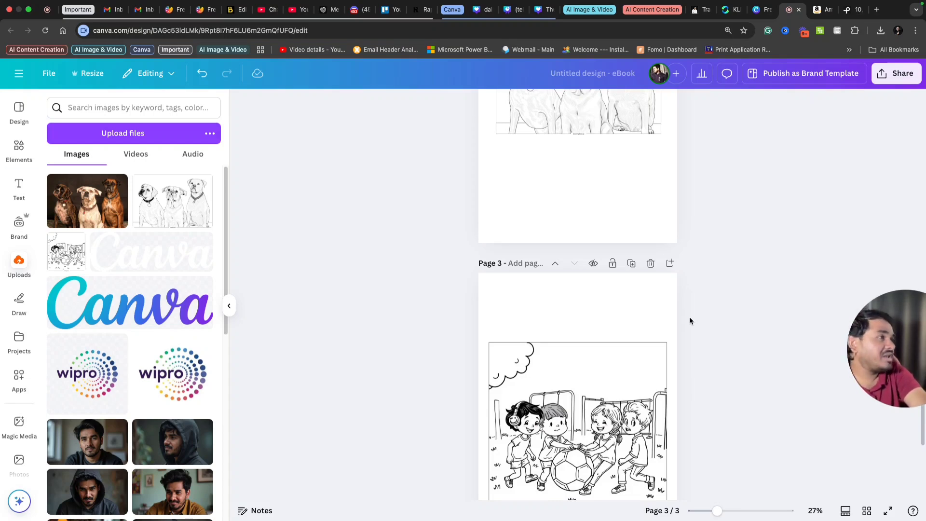
scroll(701, 312, up, 3)
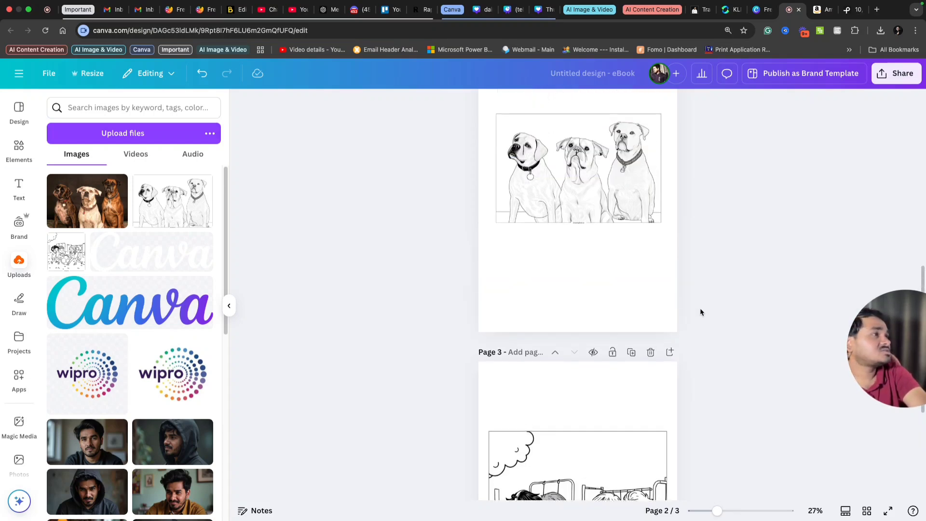
scroll(699, 308, up, 2)
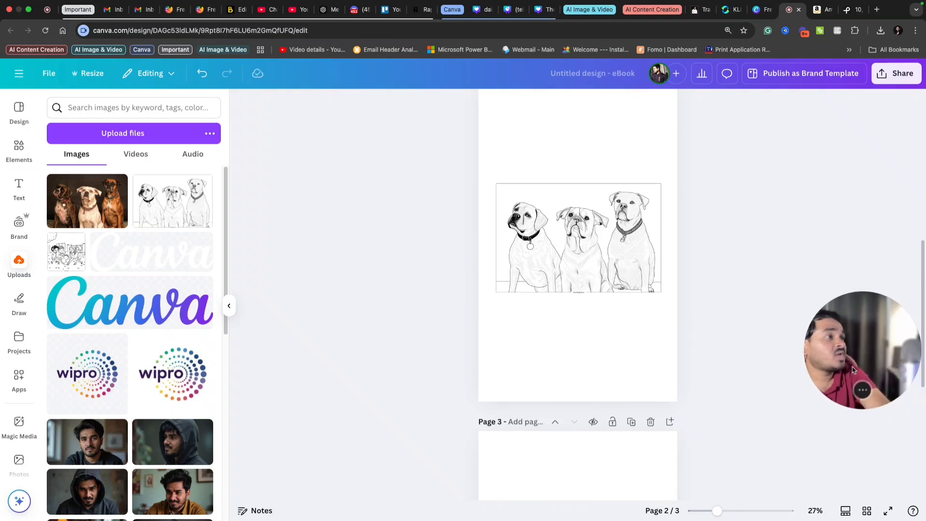
click(202, 10)
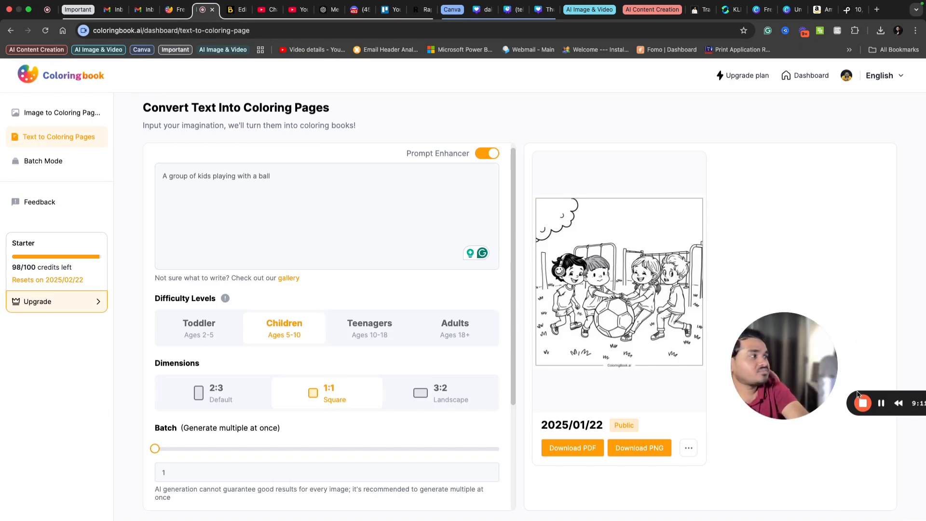
click(863, 404)
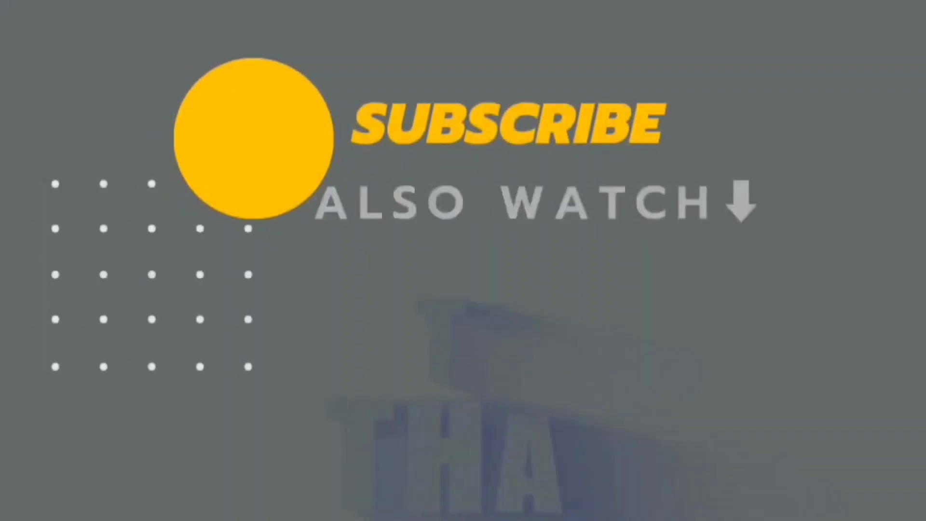